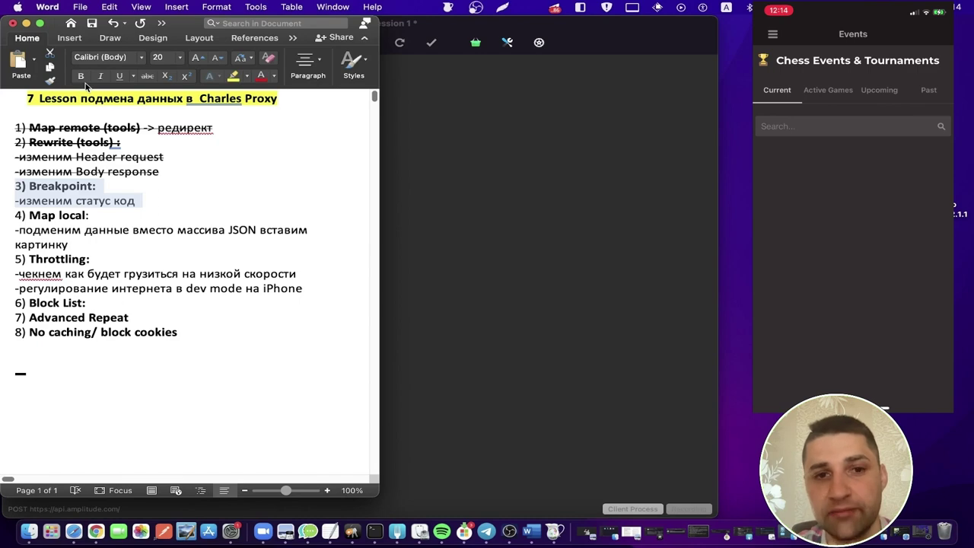
Switch to Charles and clear all recorded traffic from the current session
key("super+Tab")
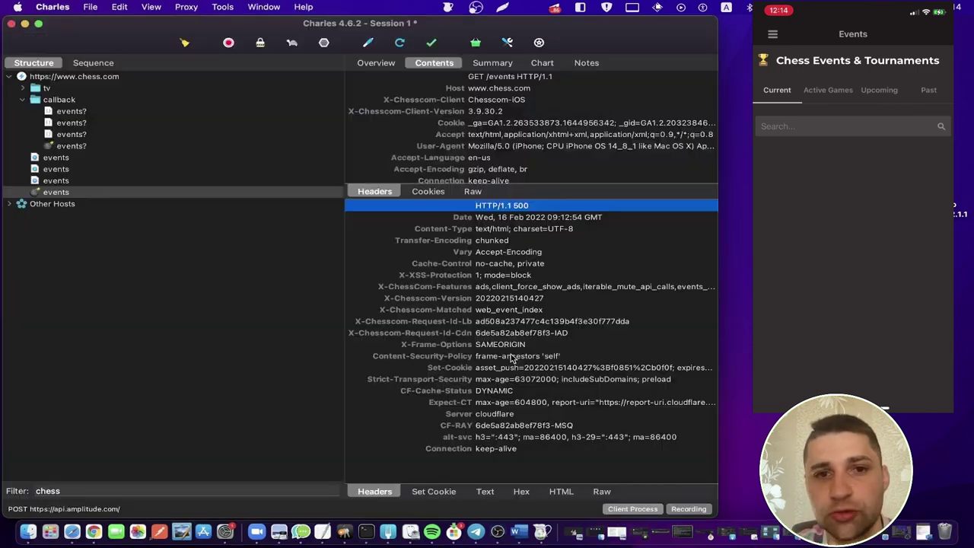
left_click(185, 44)
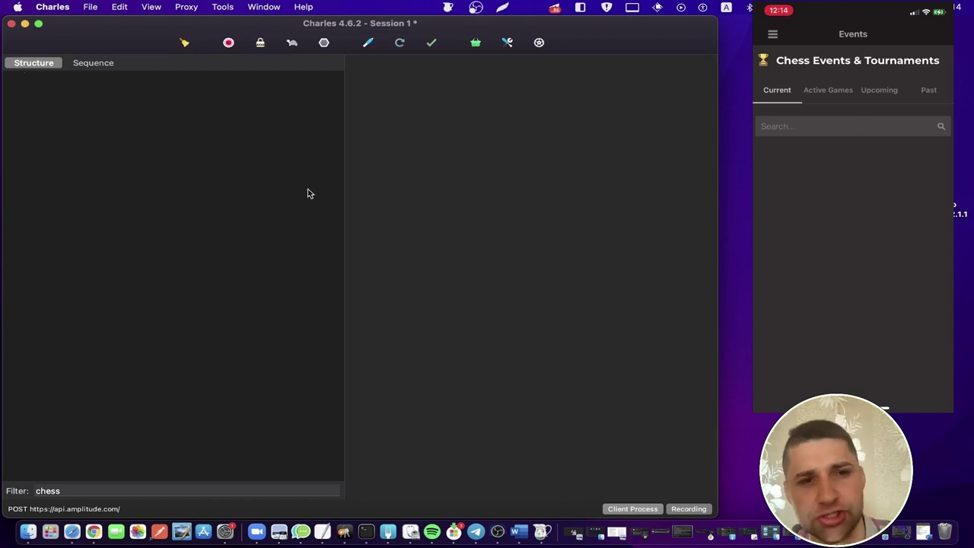
Switch to Word, strike through the Breakpoint item and its sub-point in the lesson plan, and select the Map local item
left_click(522, 533)
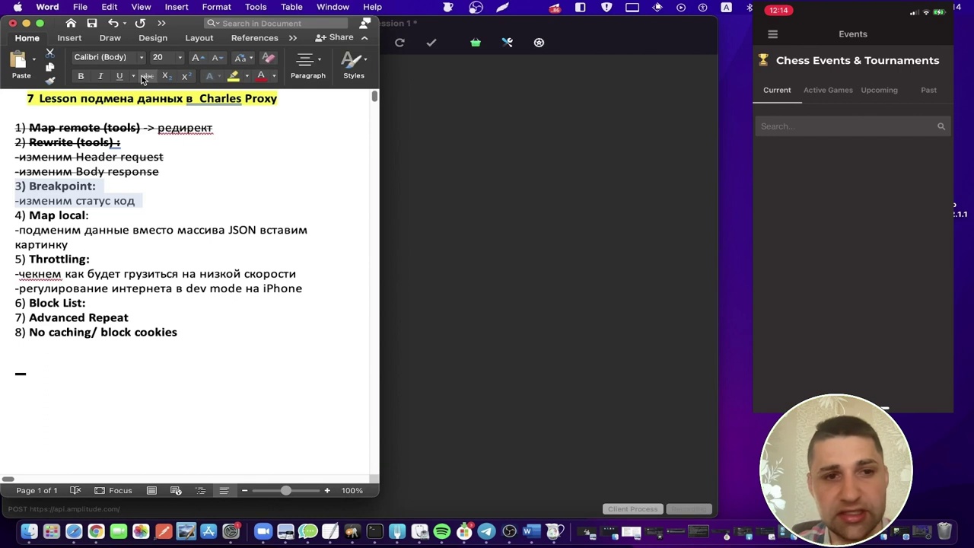
left_click(144, 76)
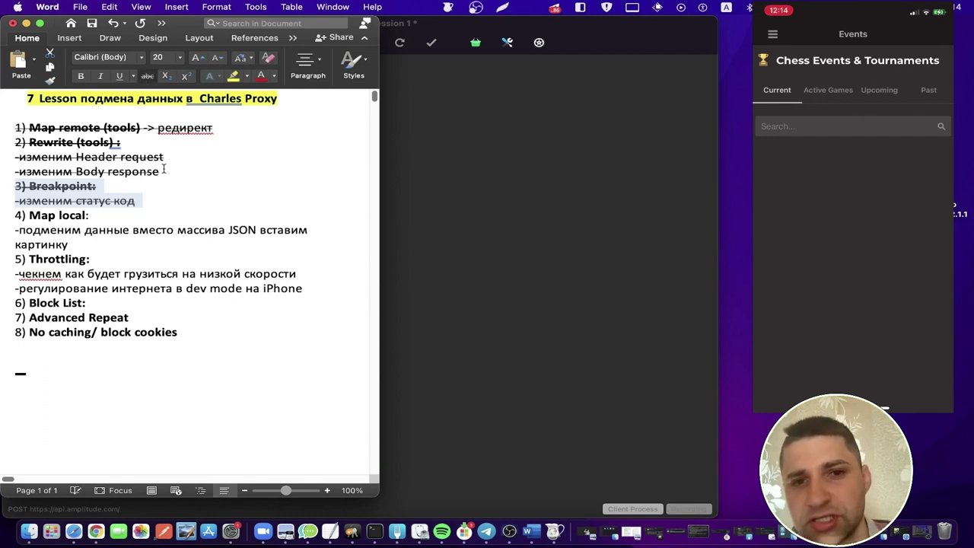
left_click(149, 208)
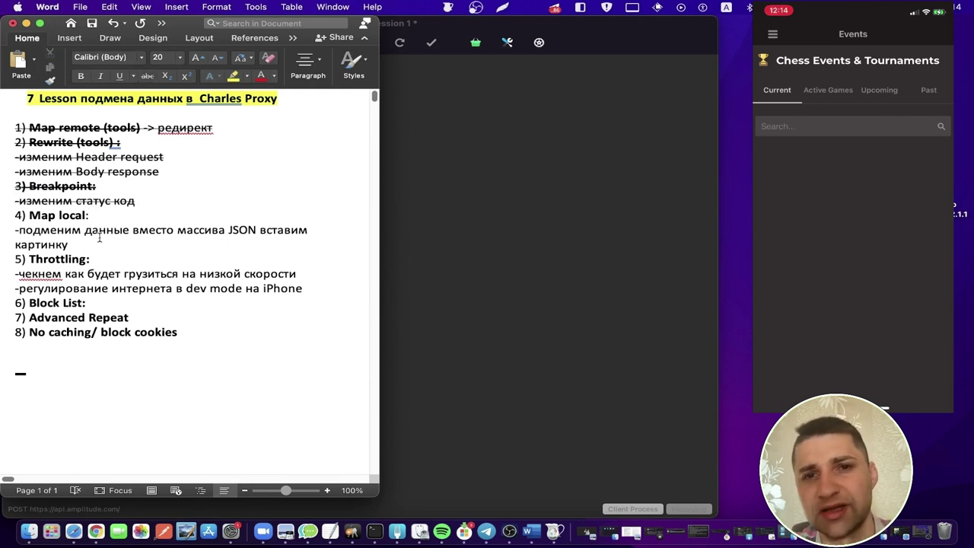
left_click_drag(99, 238, 14, 221)
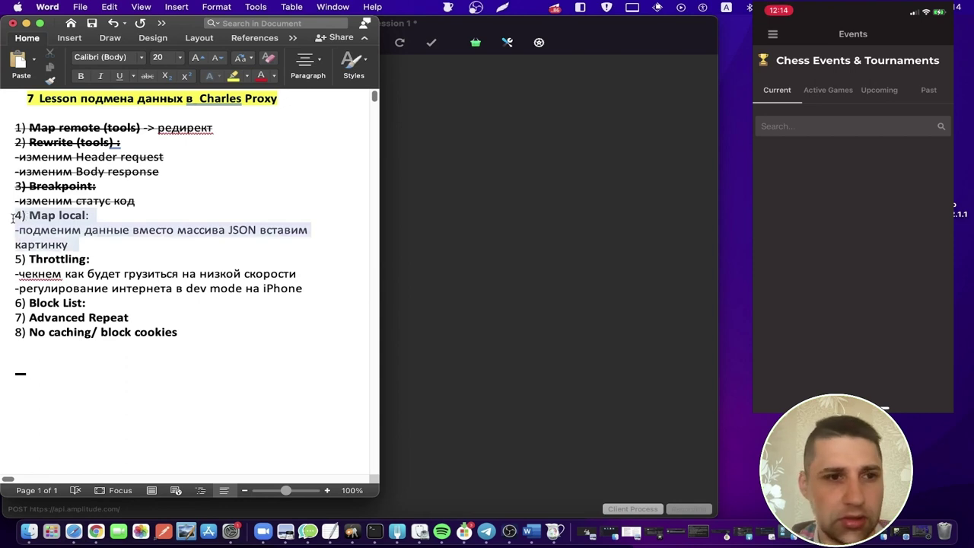
left_click(441, 126)
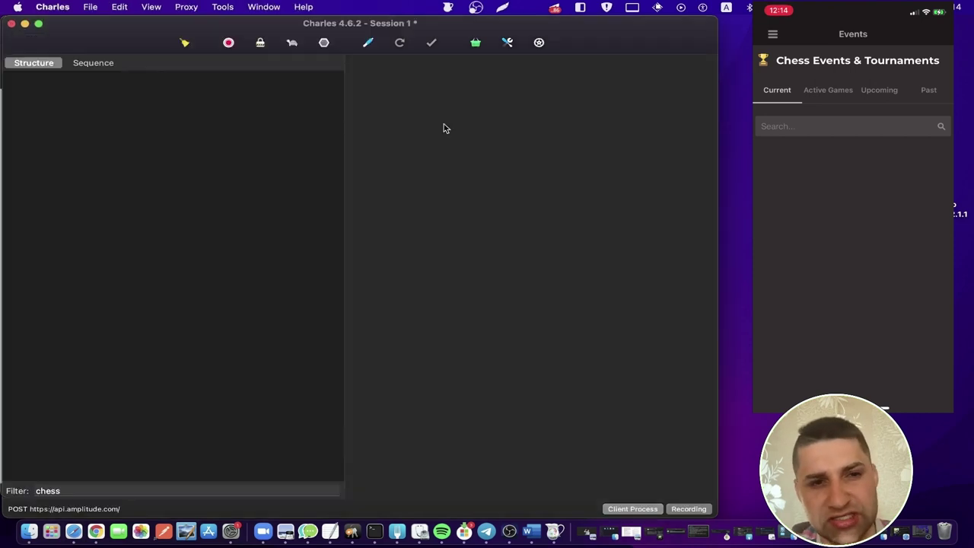
left_click(218, 7)
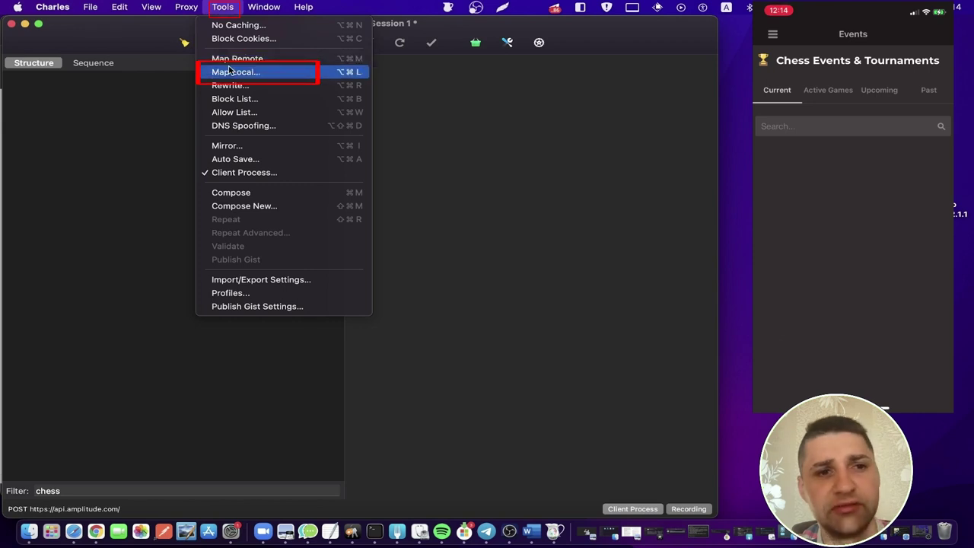
left_click(420, 97)
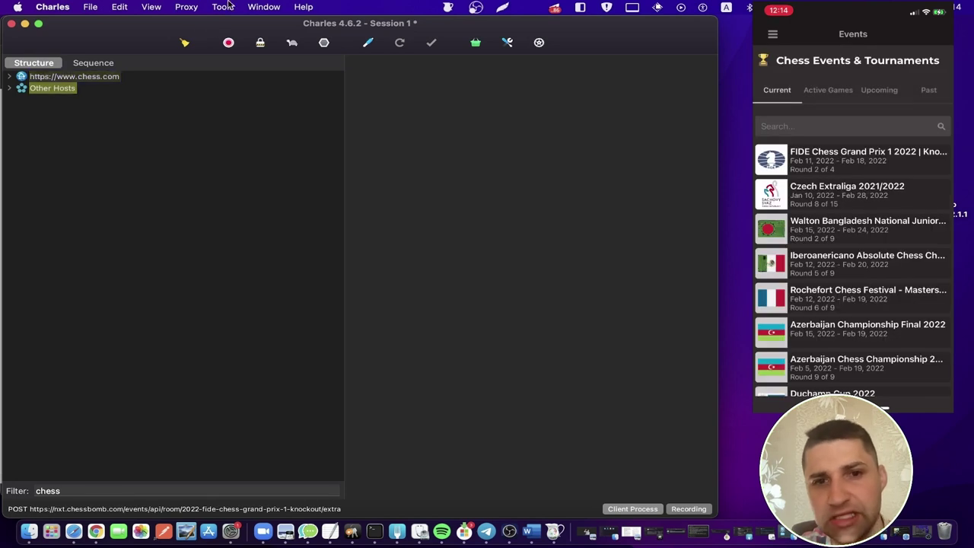
left_click(108, 76)
right_click(108, 76)
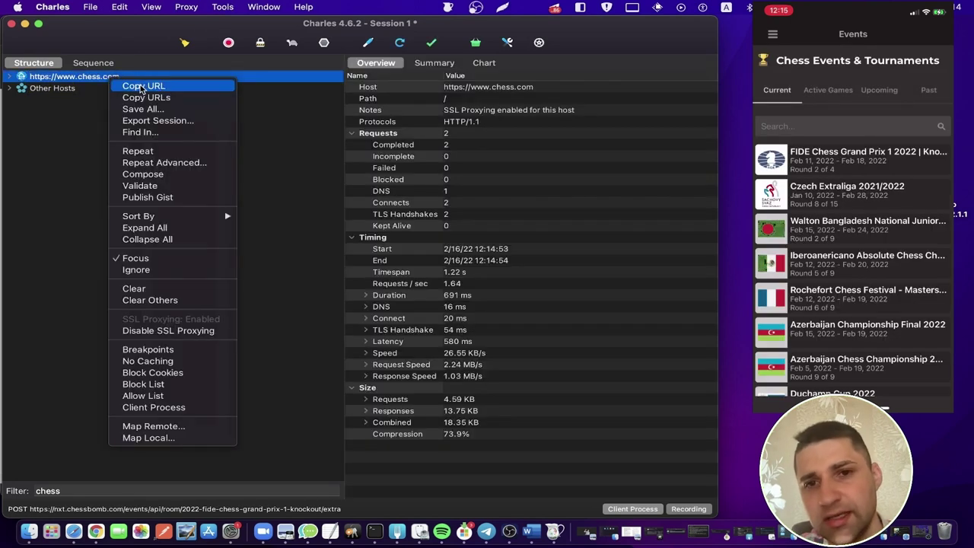
left_click(142, 87)
left_click(222, 7)
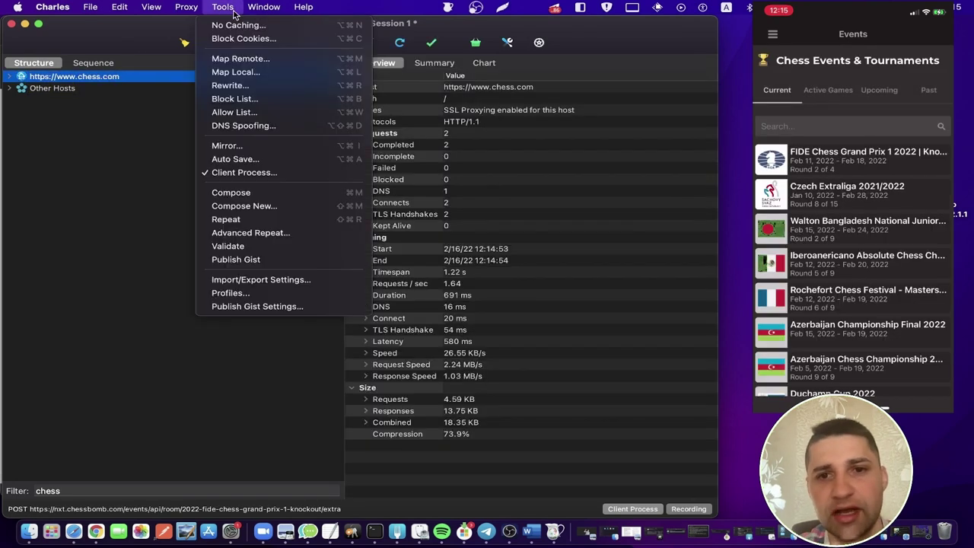
left_click(240, 71)
left_click(200, 209)
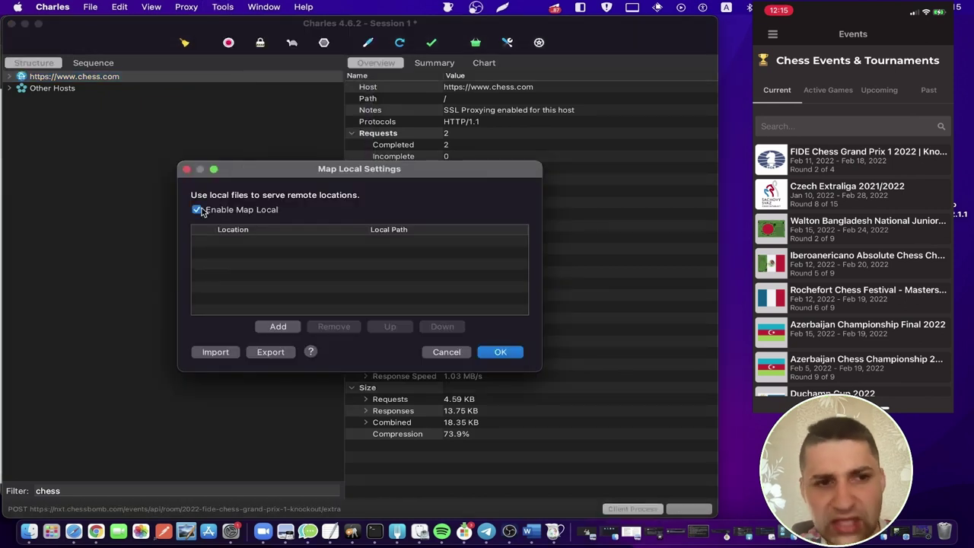
left_click(278, 326)
left_click(435, 205)
key("super+v")
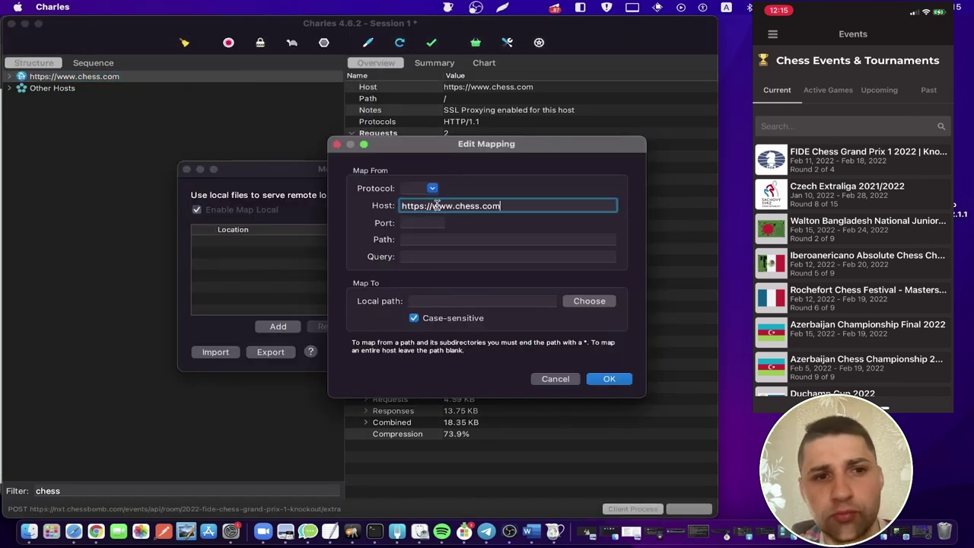
key("Tab")
Set the mapping's local path to Screenshot at Feb 15 23-48-28.png from the Tets folder and save the Map Local settings
left_click(508, 303)
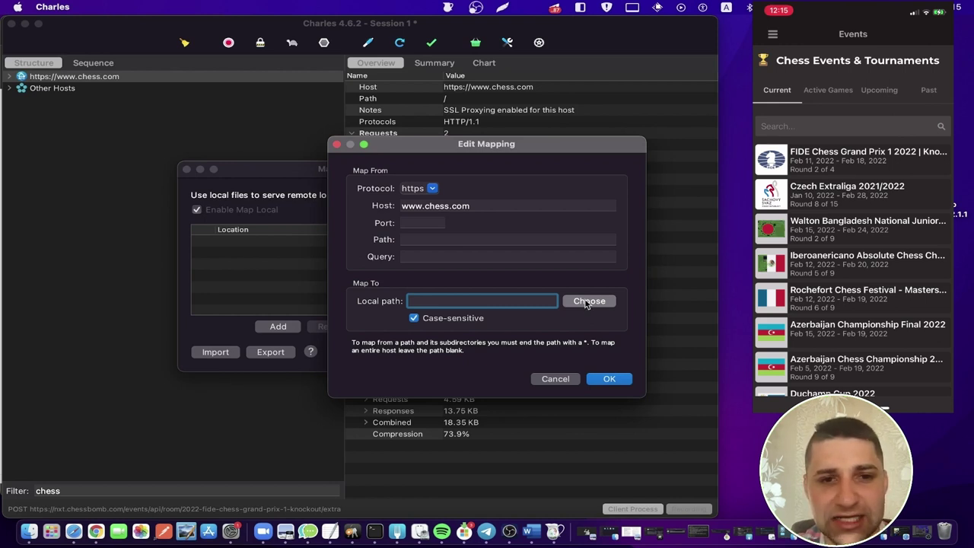
left_click(587, 302)
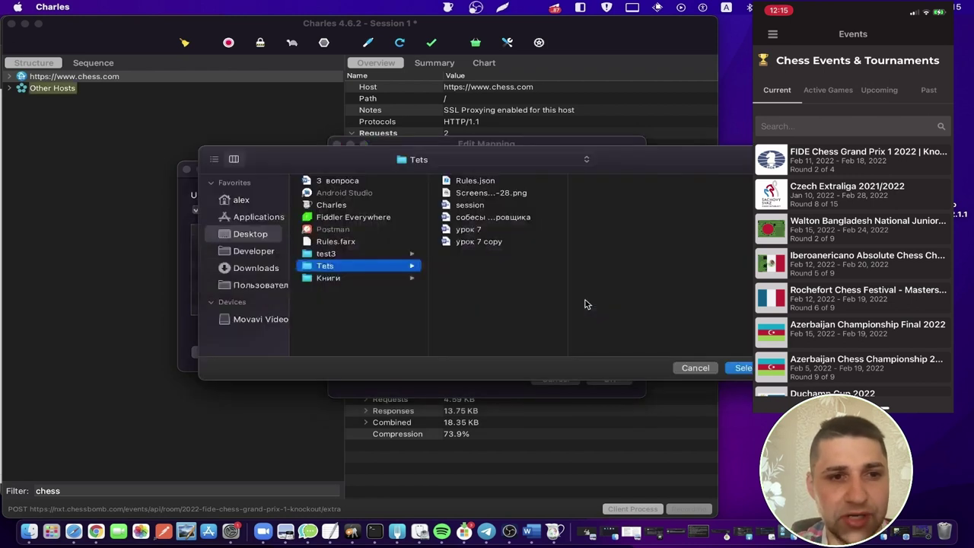
left_click(502, 195)
left_click(501, 195)
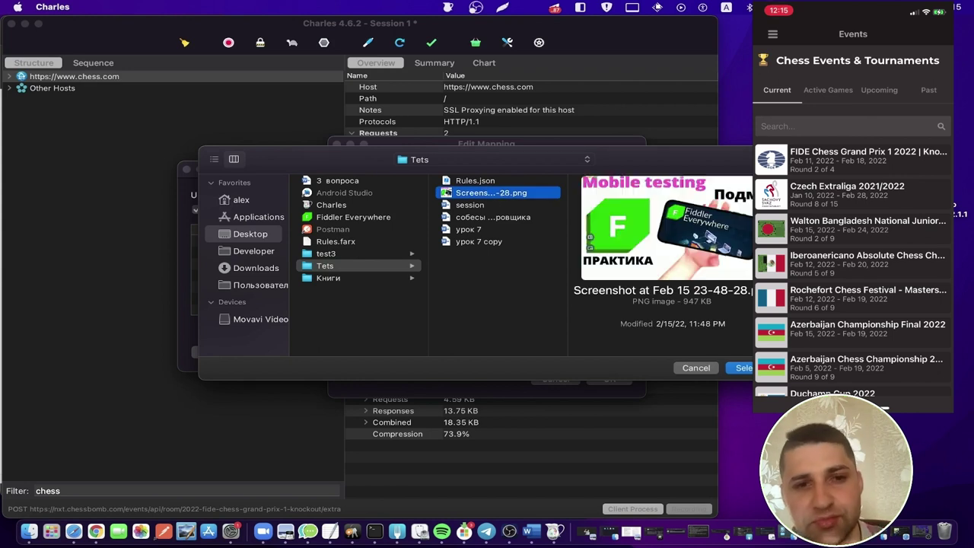
key("Return")
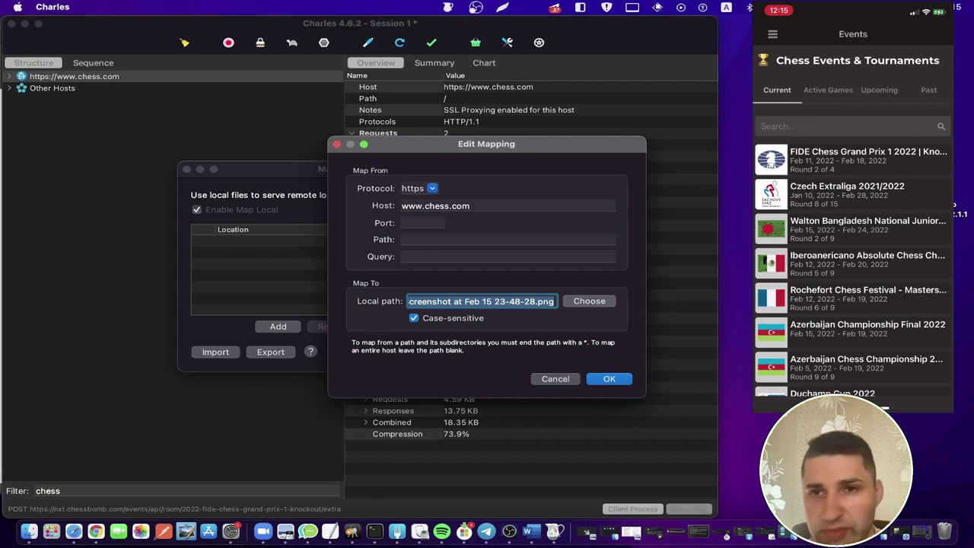
left_click(609, 378)
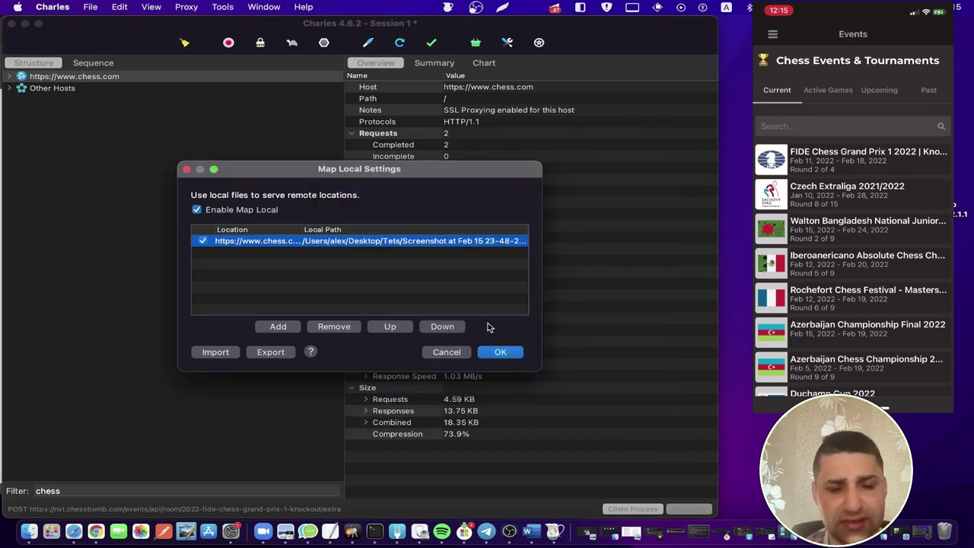
left_click(498, 351)
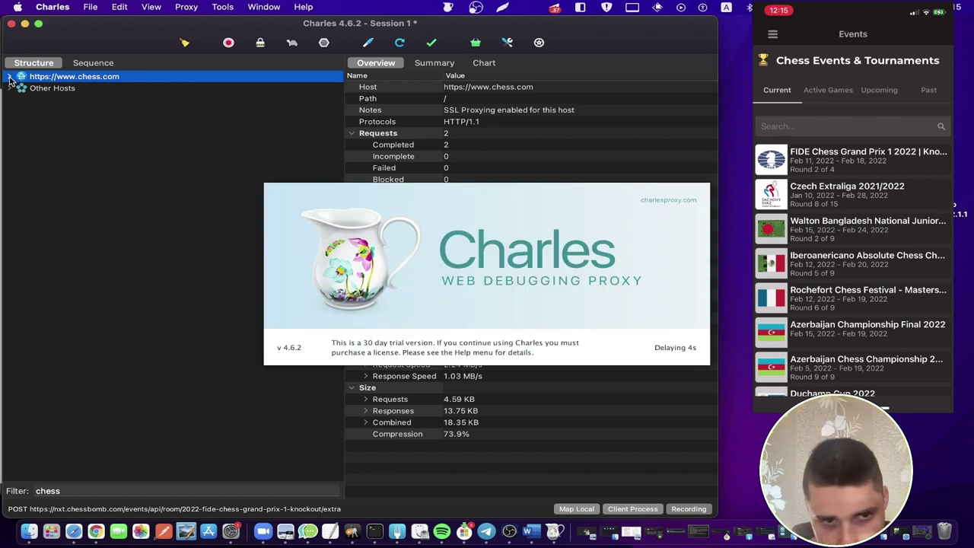
double_click(38, 79)
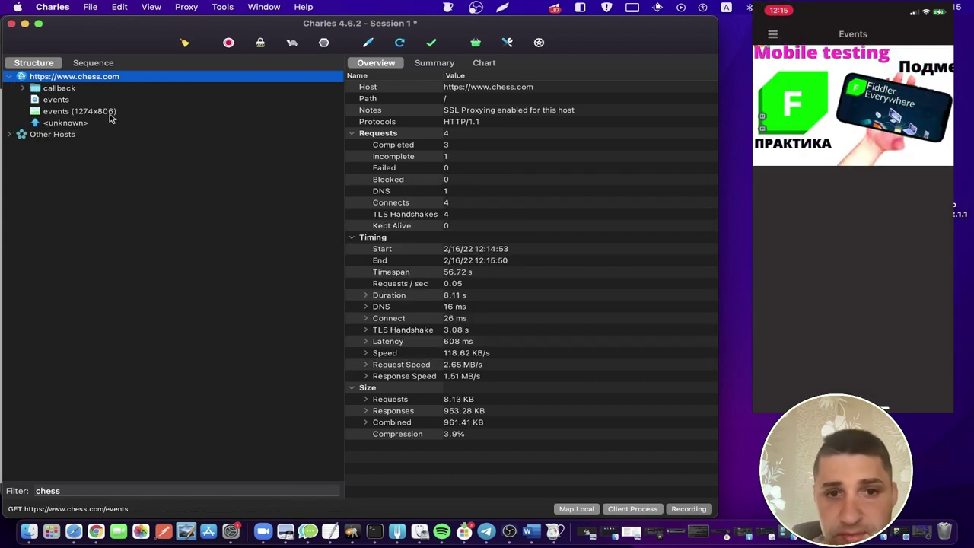
left_click(111, 112)
left_click(497, 491)
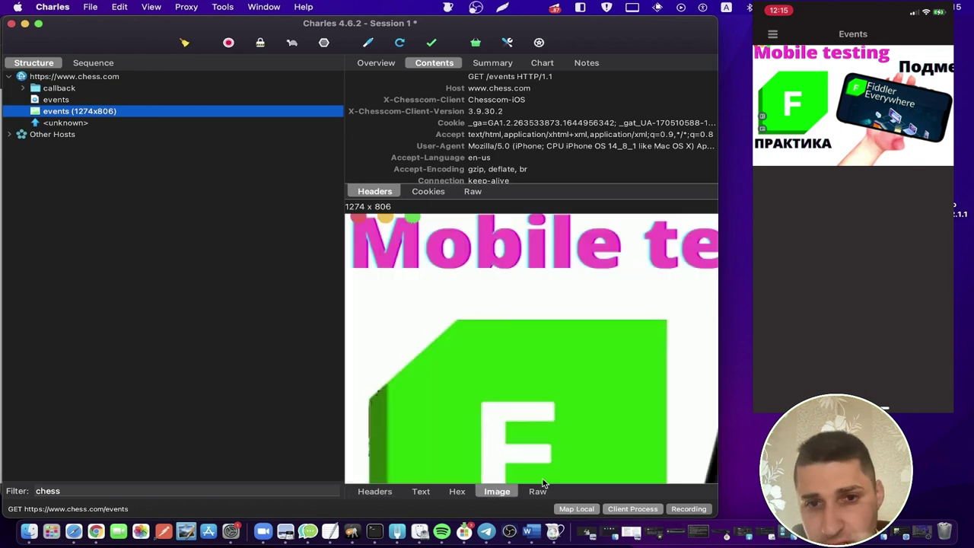
scroll(529, 438, "down", 1)
scroll(530, 438, "right", 5)
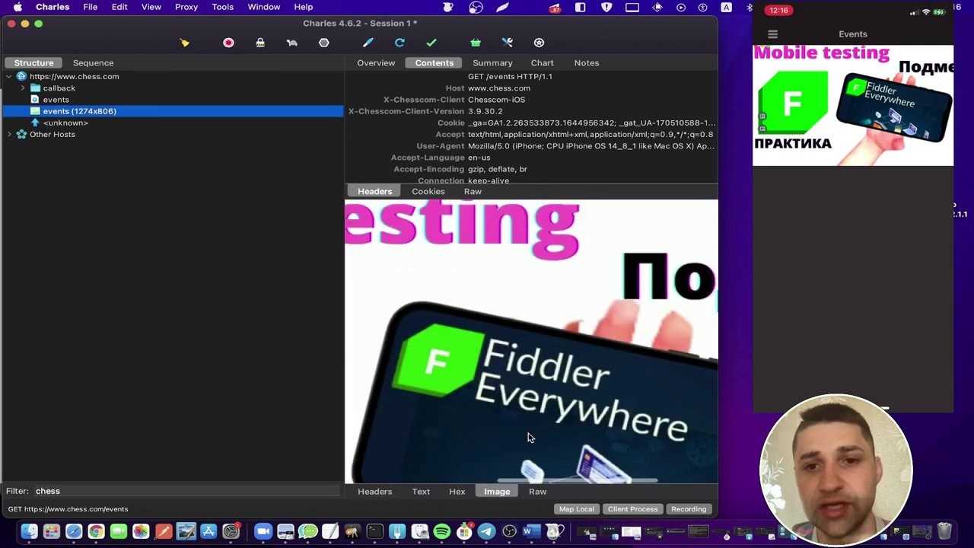
scroll(530, 438, "right", 4)
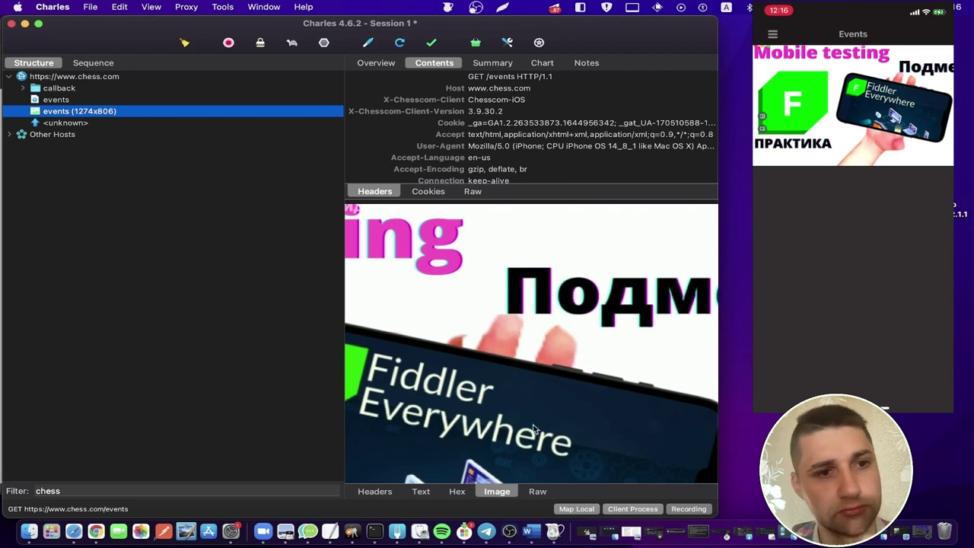
Switch to Word, strike through the Map local item with its description, and select the Throttling heading
key("super+Tab")
left_click_drag(124, 240, 17, 215)
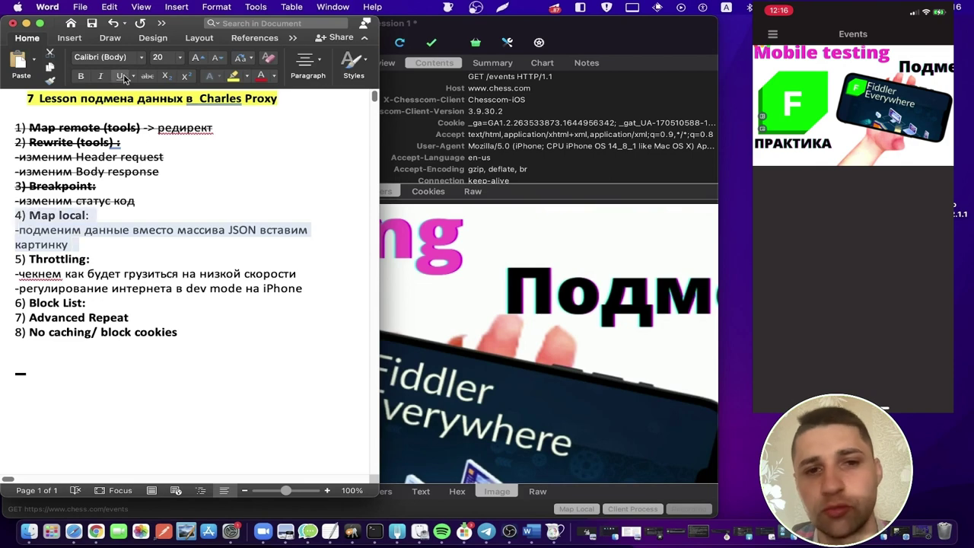
left_click(147, 75)
left_click(161, 265)
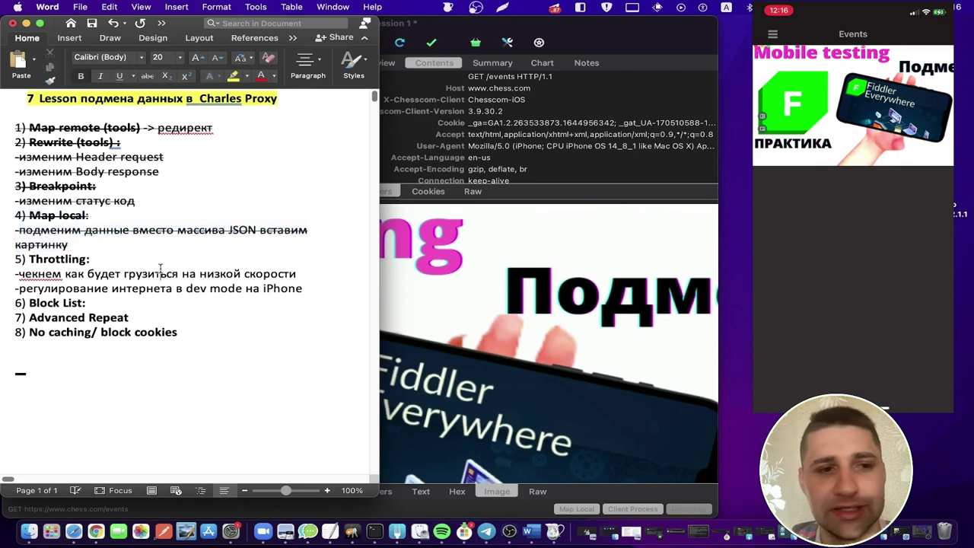
triple_click(51, 260)
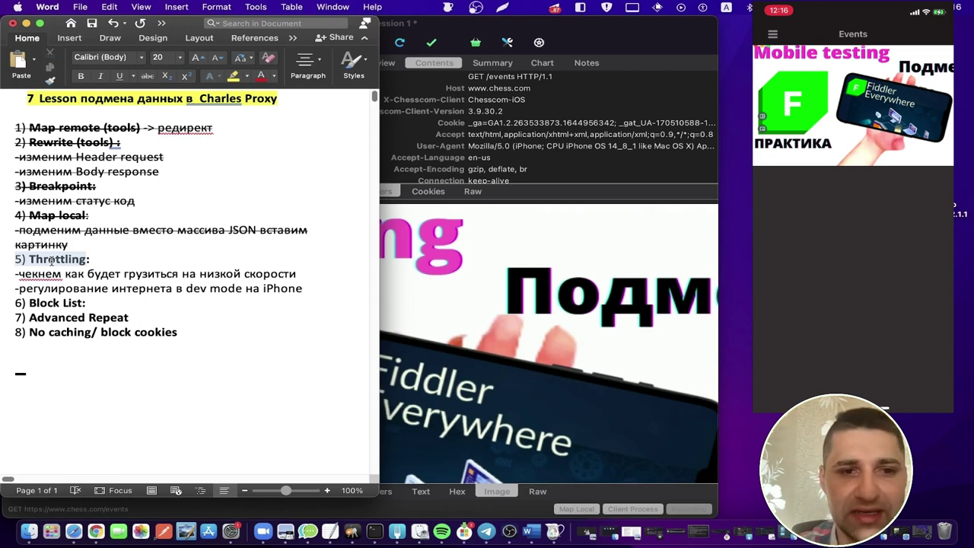
left_click_drag(51, 260, 105, 264)
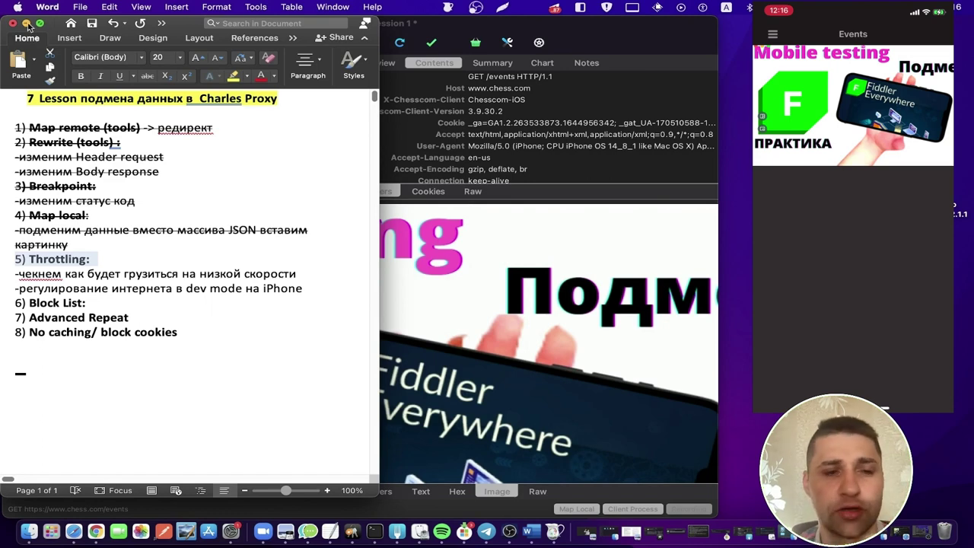
Minimize Word and enable throttling in the Throttle Settings of Charles
left_click(26, 24)
left_click(186, 7)
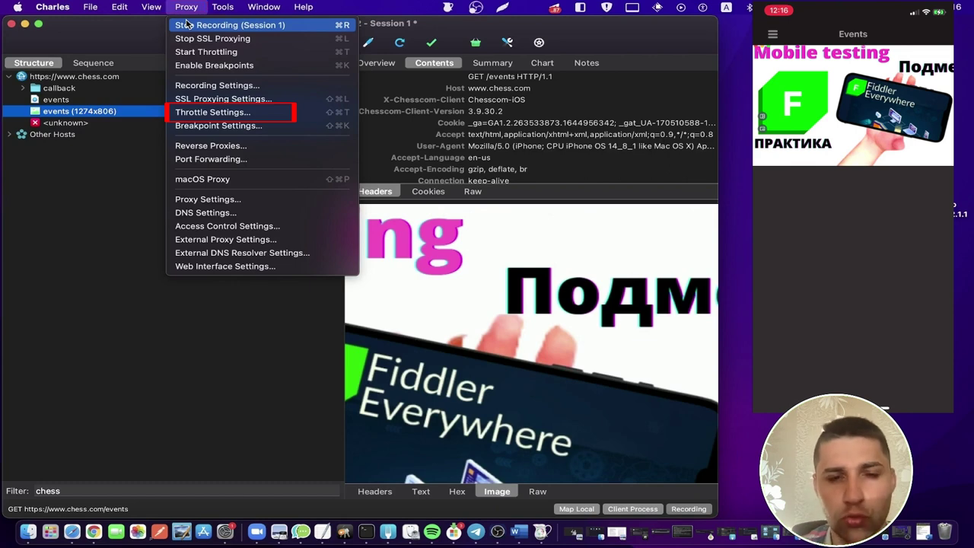
left_click(199, 112)
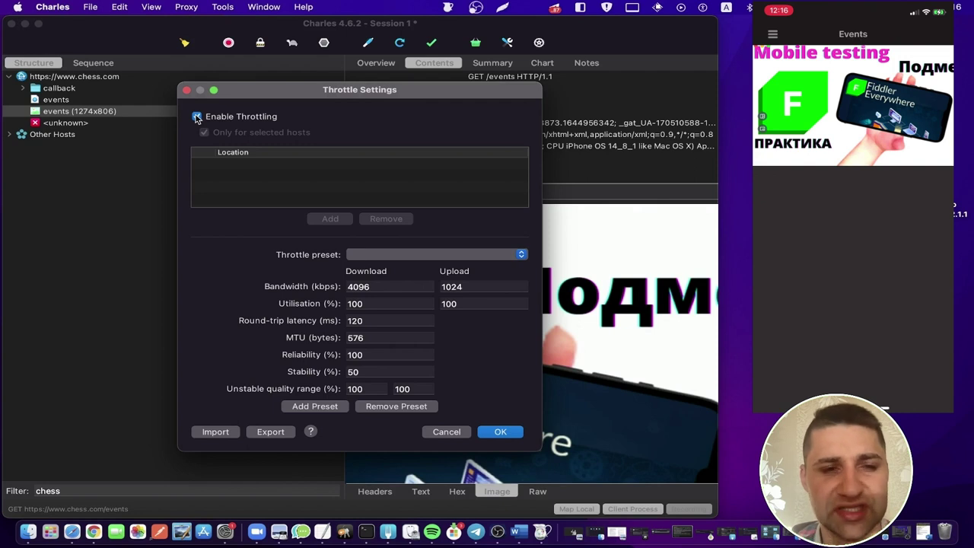
left_click(197, 116)
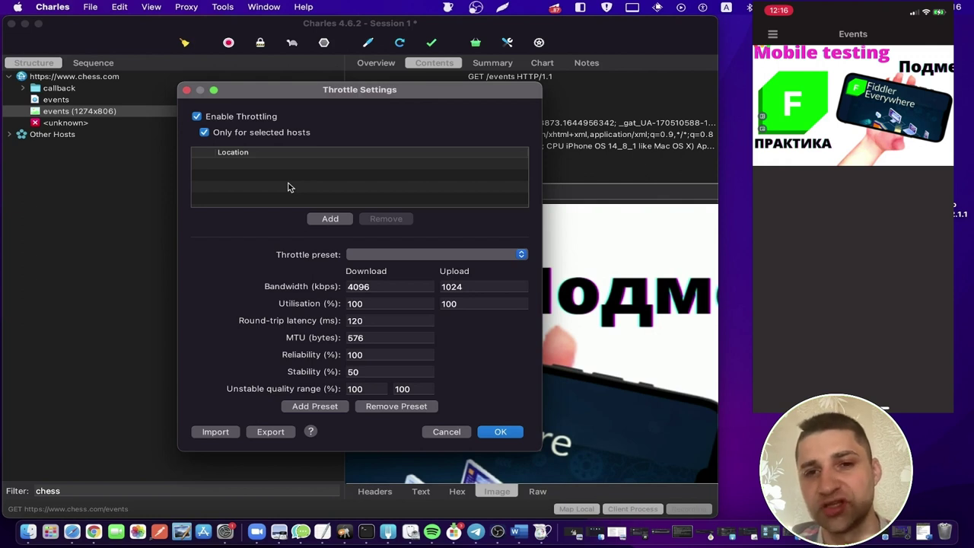
Add youtube.by as a host location to the throttled hosts list
left_click(328, 219)
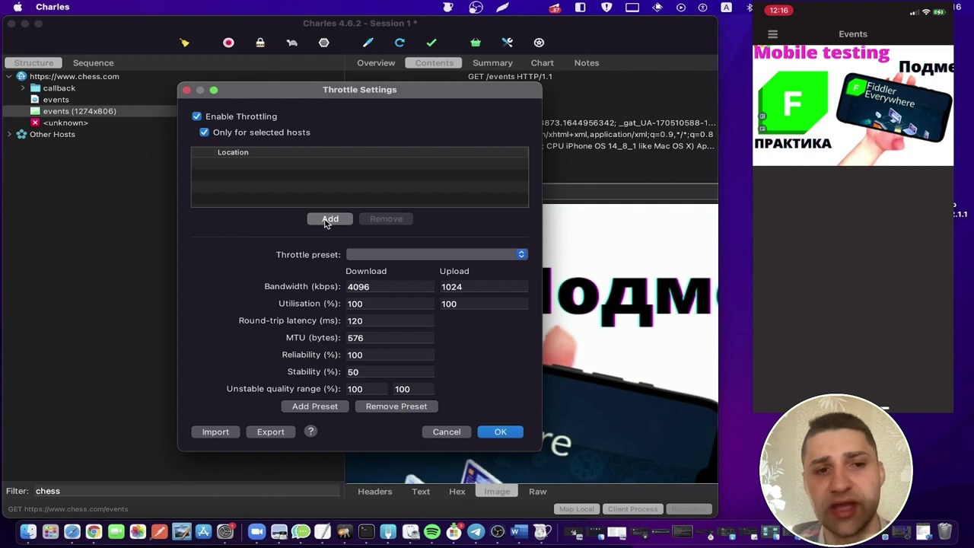
left_click(330, 219)
type("yi")
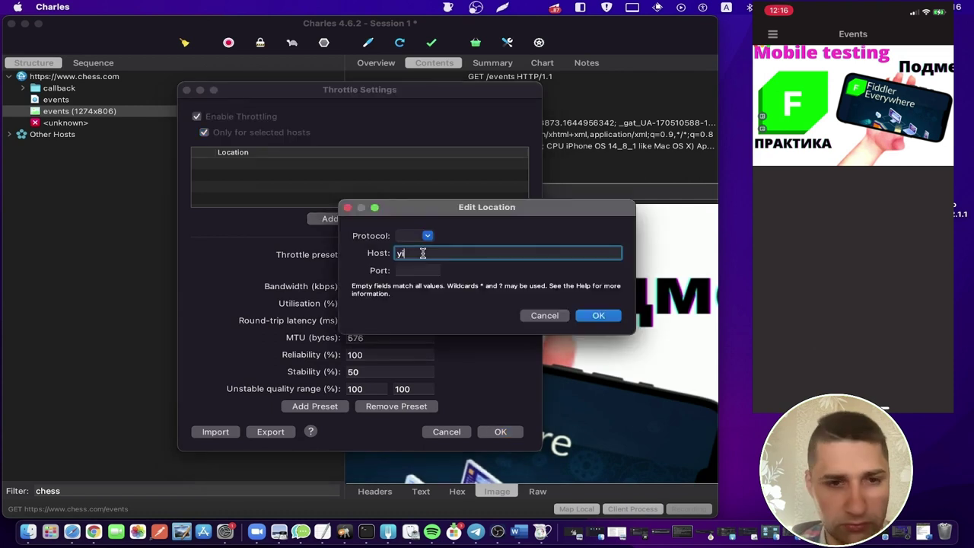
type("u")
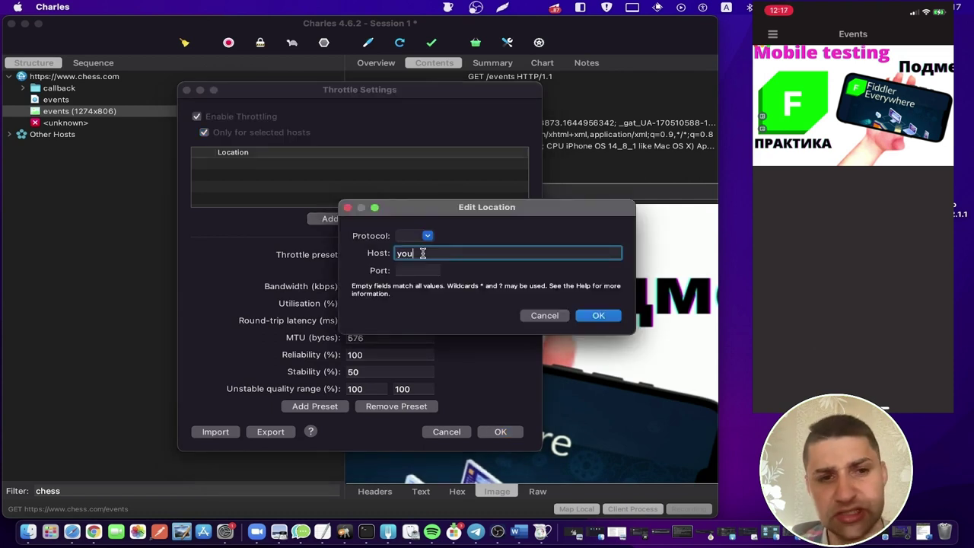
type("tube.bu")
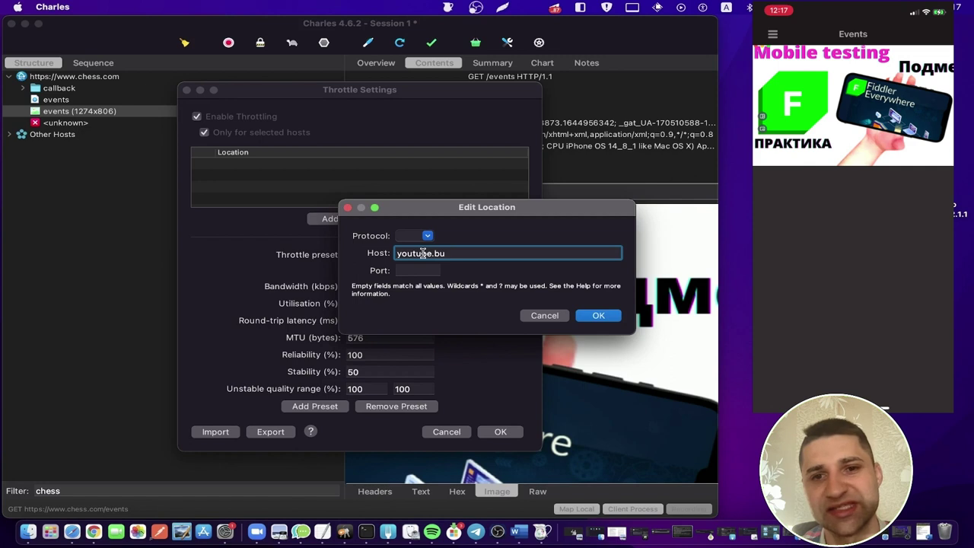
key("BackSpace")
type("y")
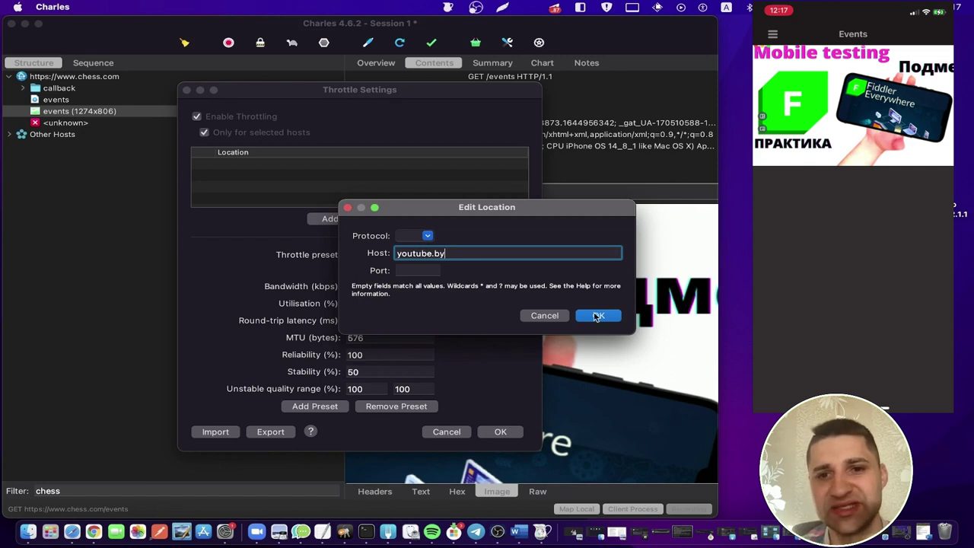
left_click(597, 315)
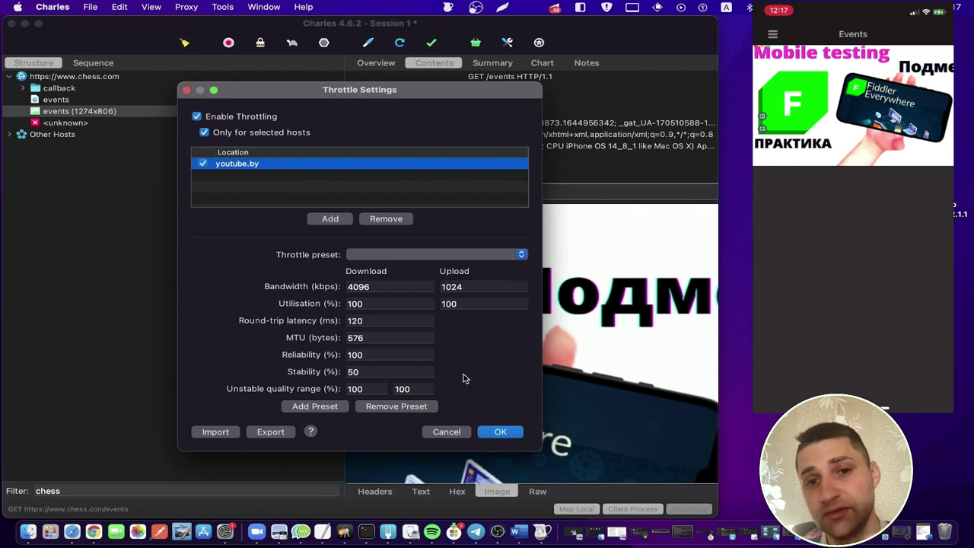
Choose the 56 kbps Modem throttle preset, change the throttled location to youtube.com, and apply the settings
left_click(471, 254)
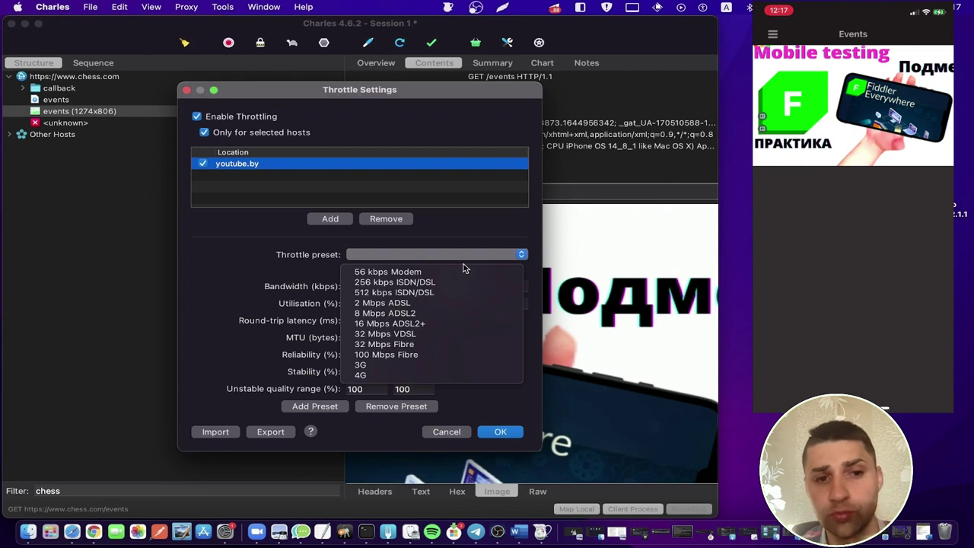
left_click(466, 270)
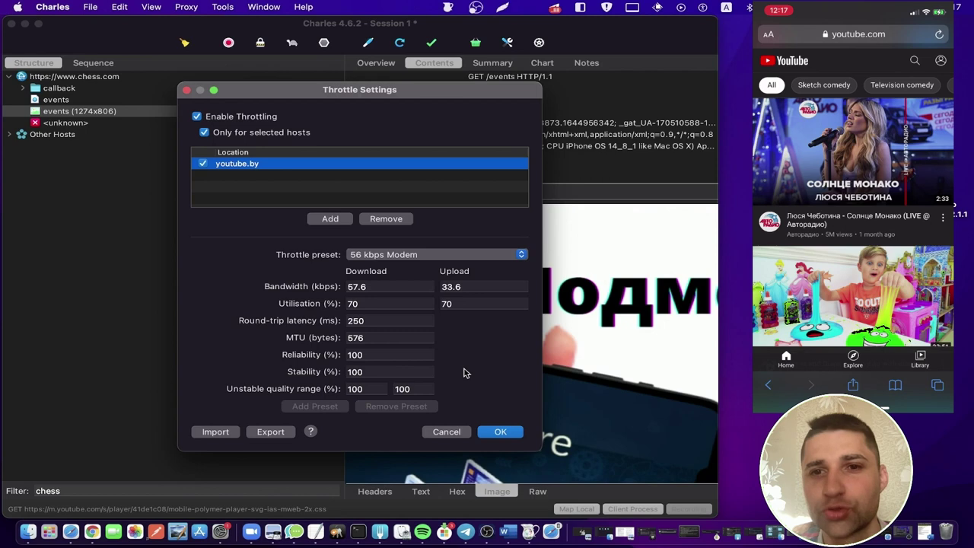
double_click(293, 165)
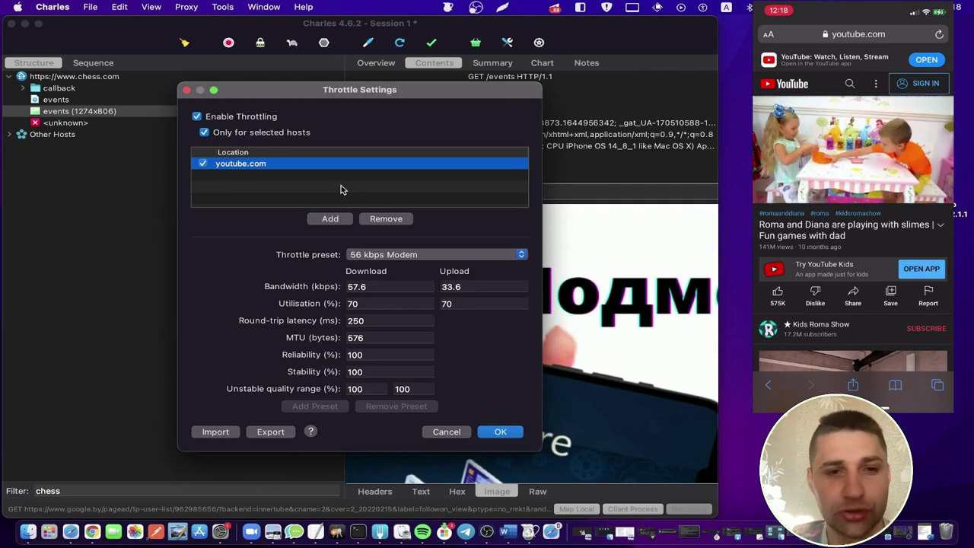
left_click(501, 432)
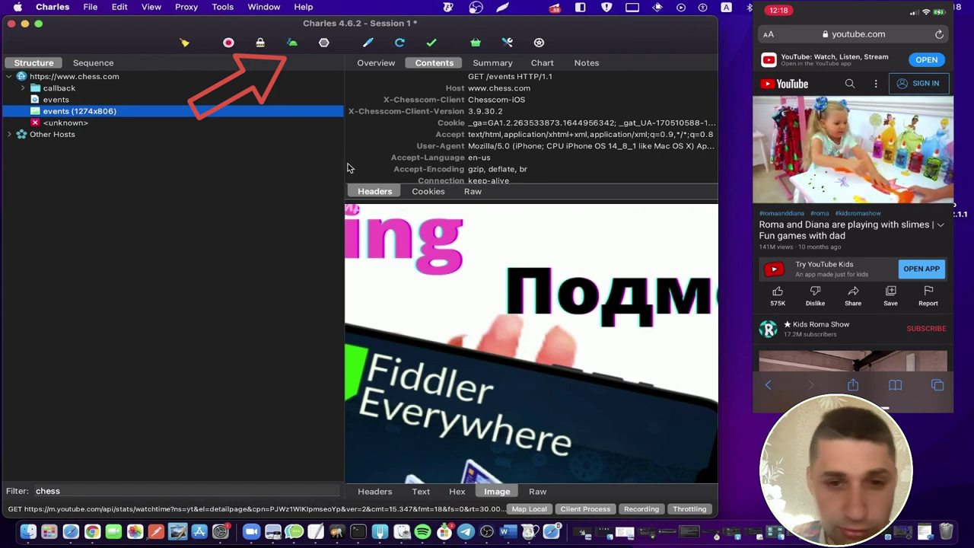
scroll(853, 228, "down", 2)
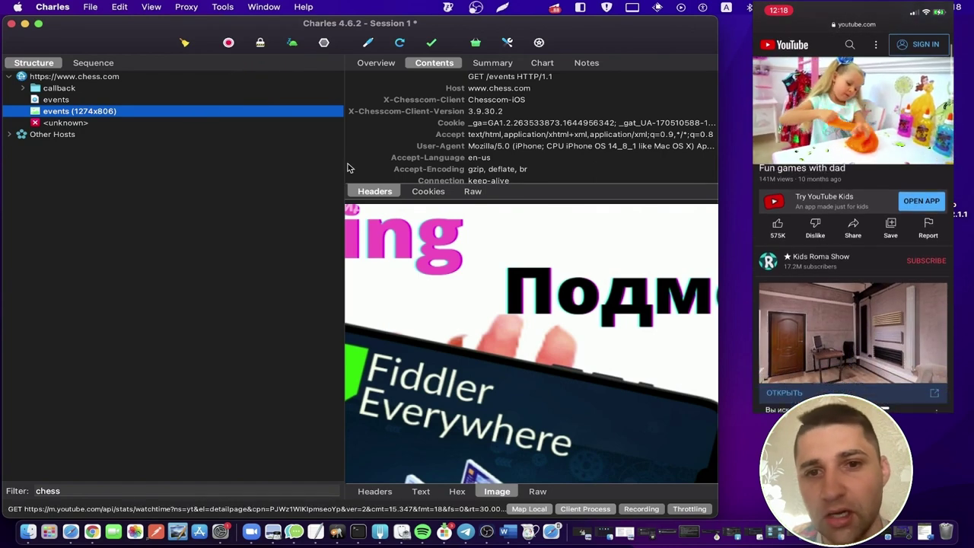
scroll(853, 228, "up", 2)
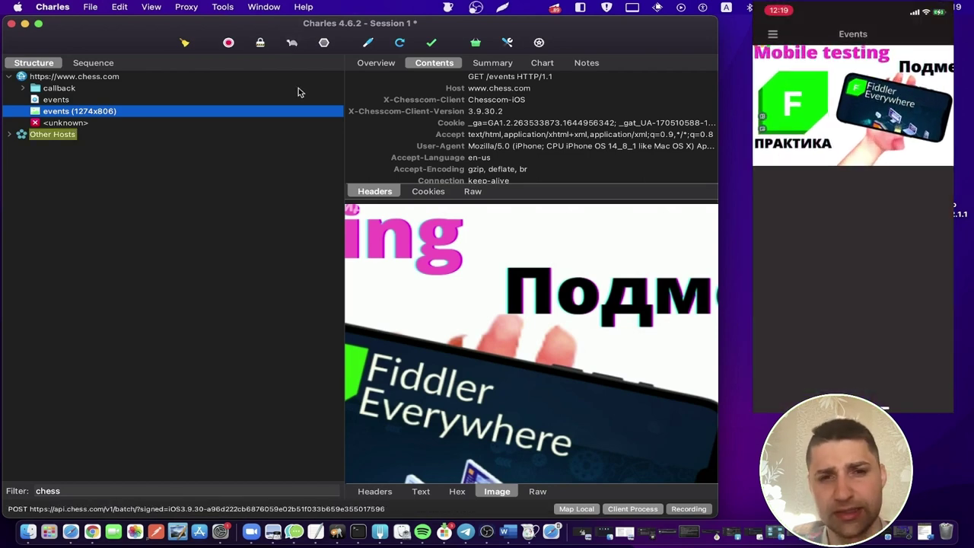
Review the Throttle Settings and close them with throttling left disabled
left_click(187, 6)
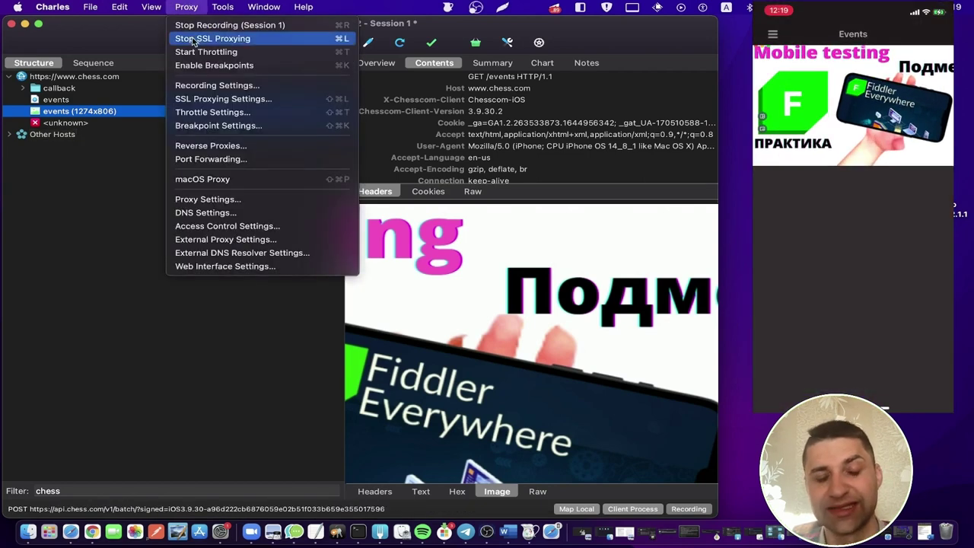
left_click(200, 112)
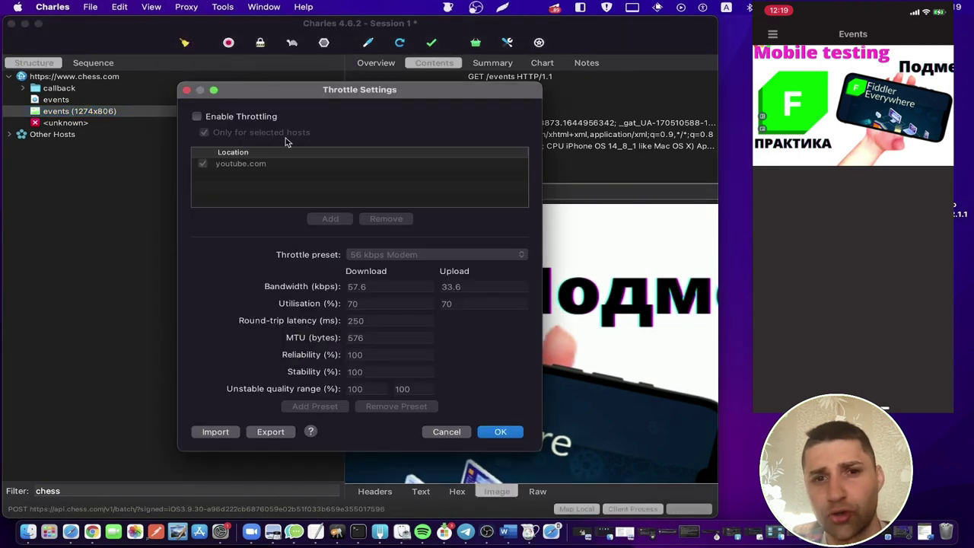
left_click(512, 432)
Switch to Word and strike through the Throttling heading and the line below it about loading at low speed
left_click(504, 531)
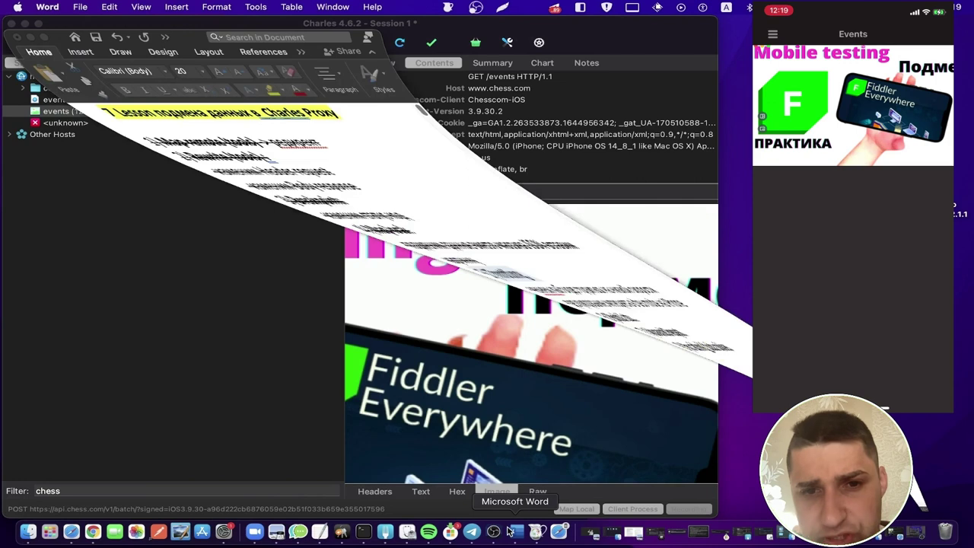
left_click(155, 274)
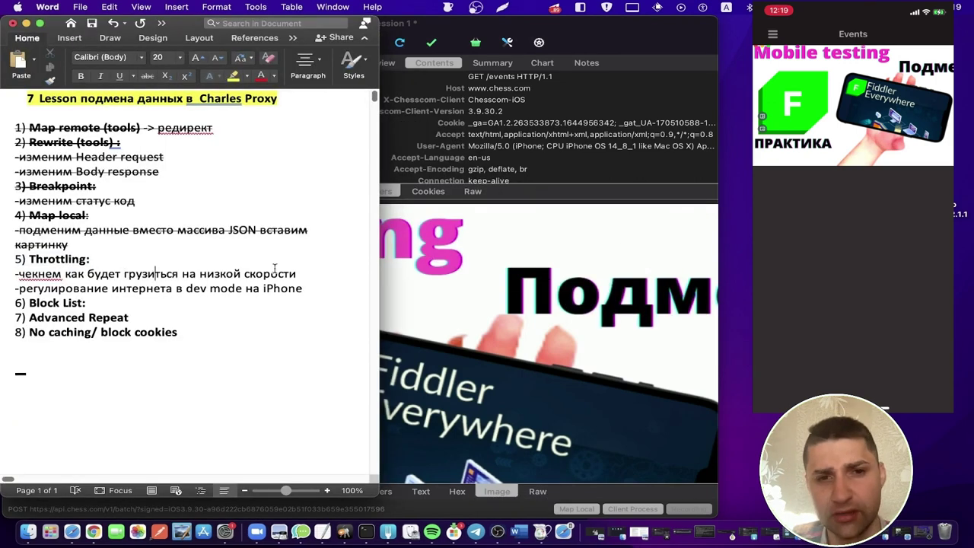
left_click_drag(275, 273, 19, 273)
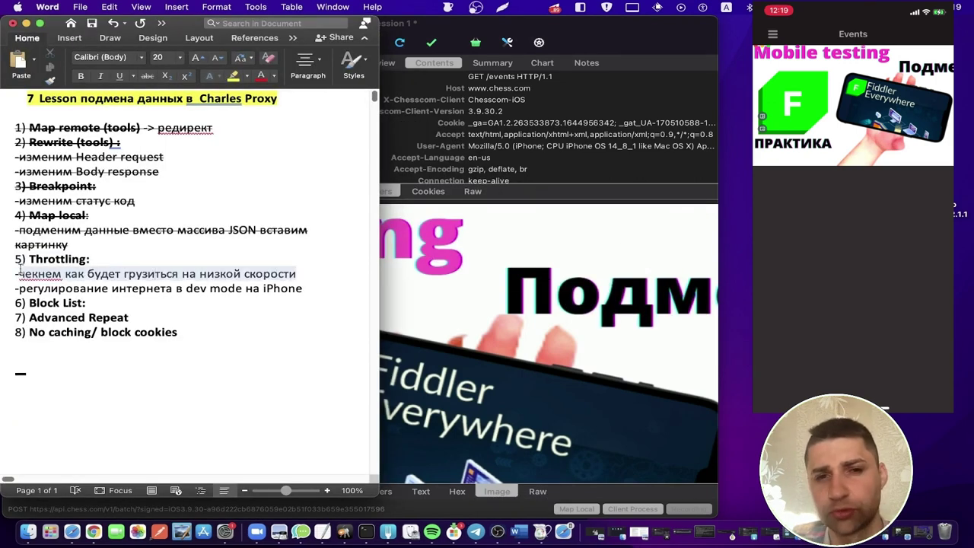
left_click_drag(17, 272, 14, 260)
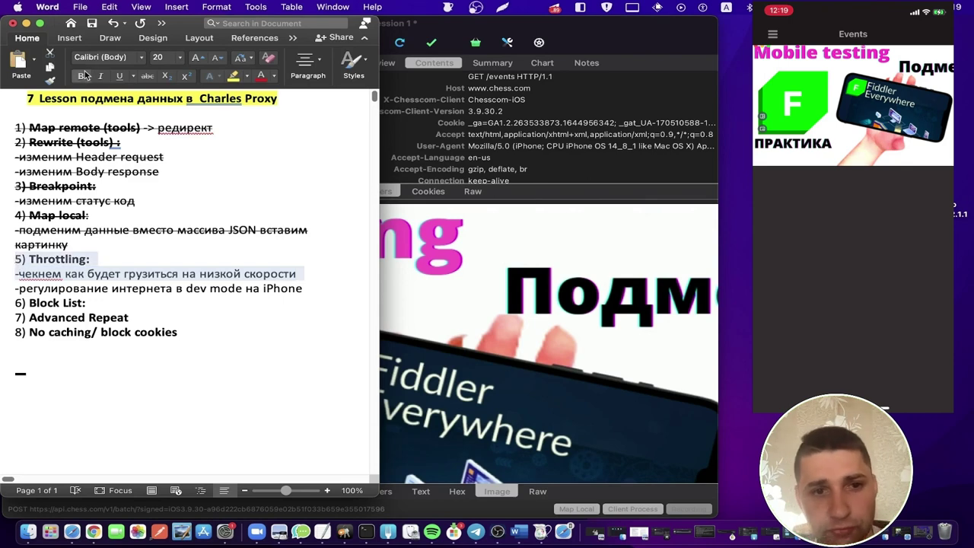
left_click(147, 77)
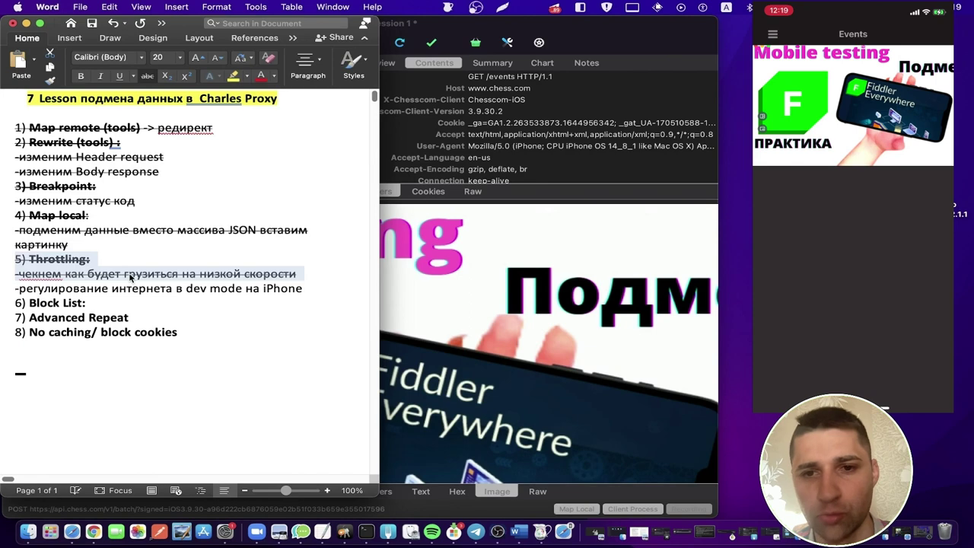
left_click(130, 277)
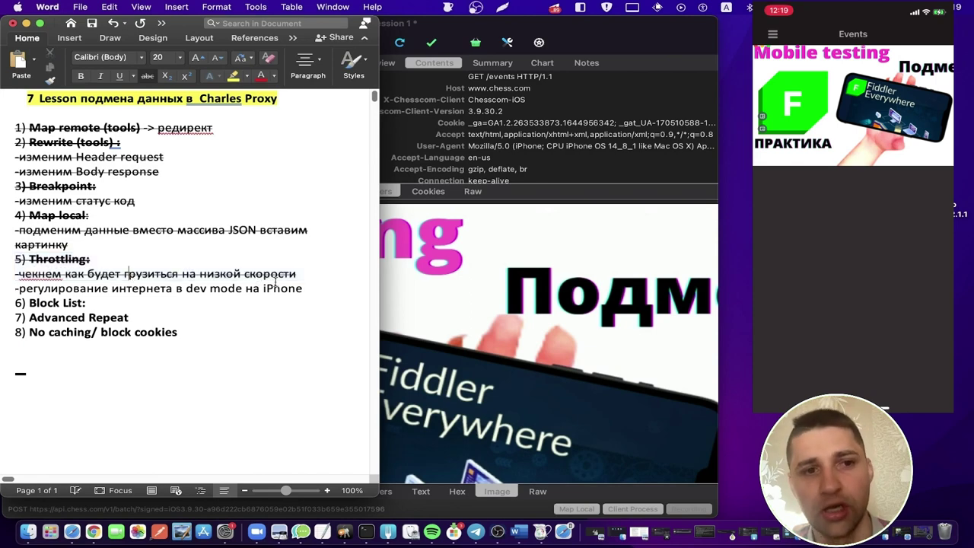
Strike through the line about regulating the internet in dev mode on iPhone and select the Block List item
left_click_drag(275, 284, 52, 286)
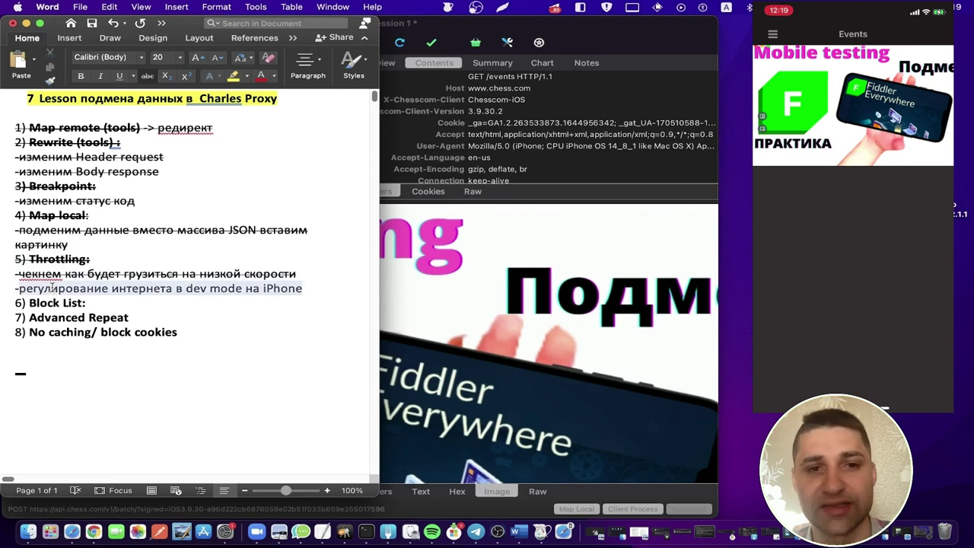
left_click_drag(52, 287, 6, 288)
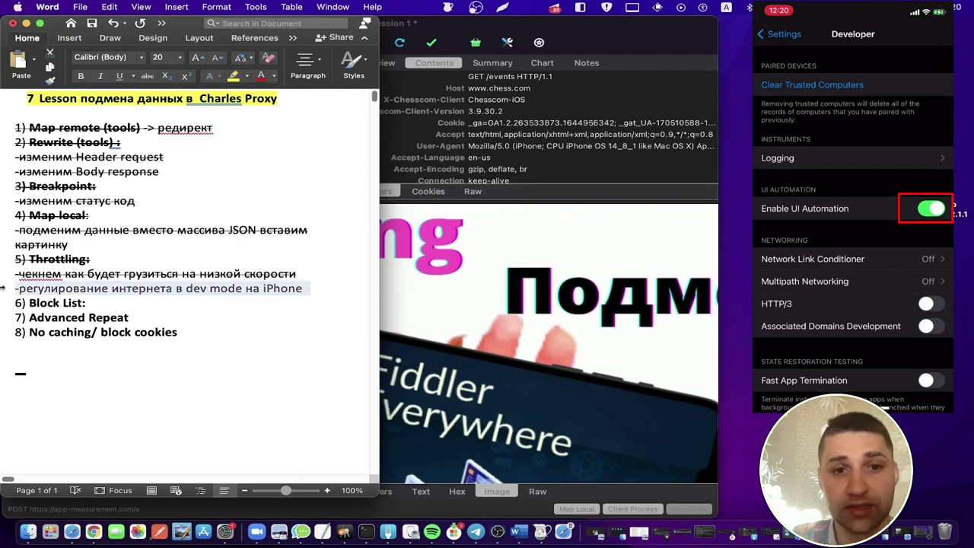
left_click(147, 75)
left_click(120, 318)
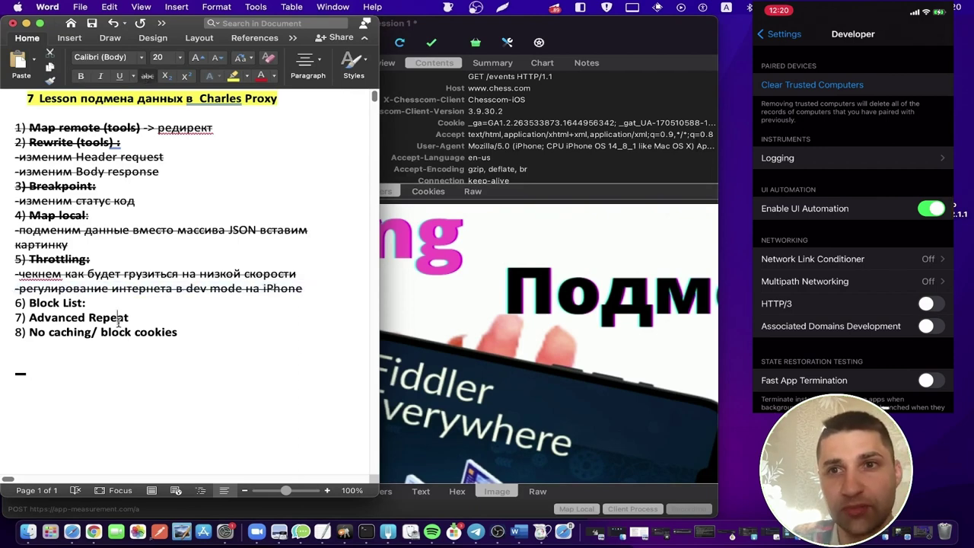
left_click_drag(108, 303, 15, 303)
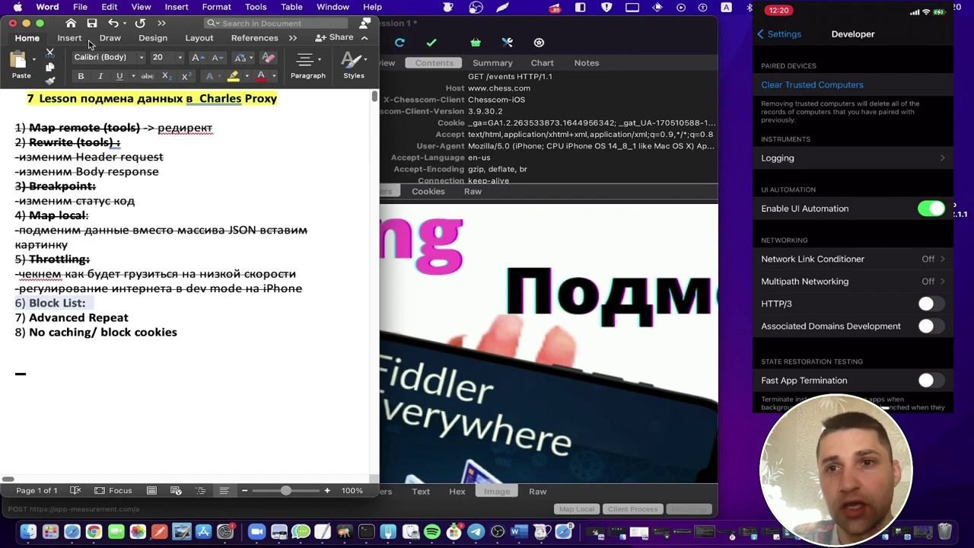
Switch to Charles and disable Map Local in the Map Local Settings
left_click(417, 32)
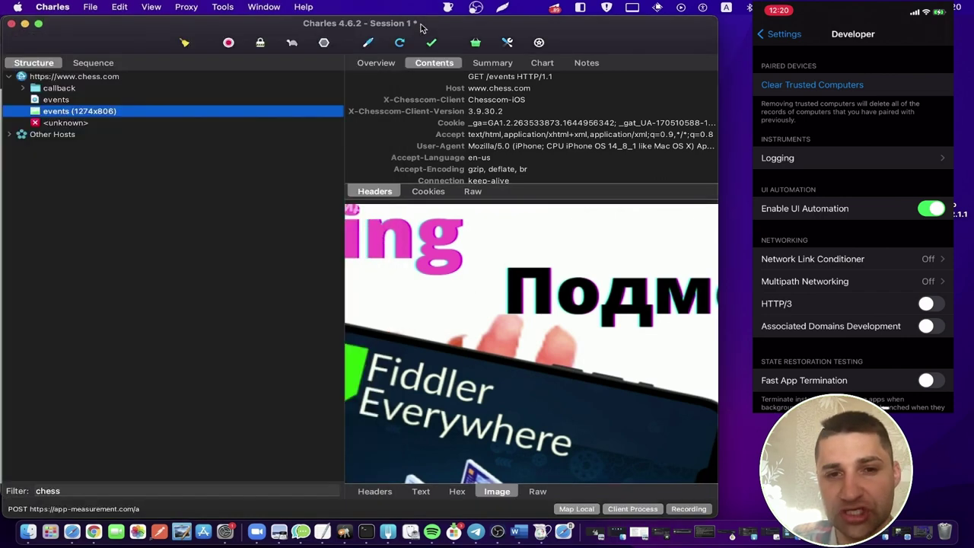
left_click(223, 7)
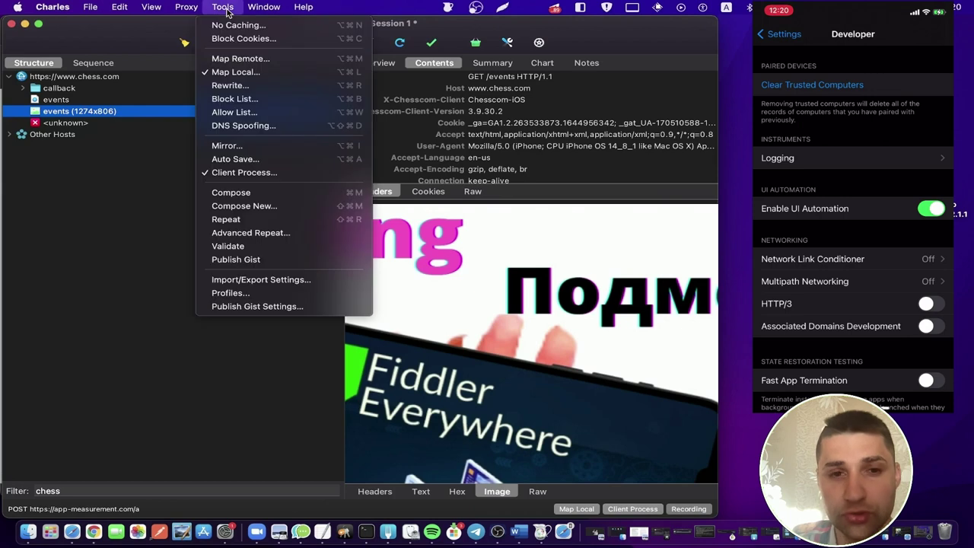
left_click(221, 73)
left_click(196, 209)
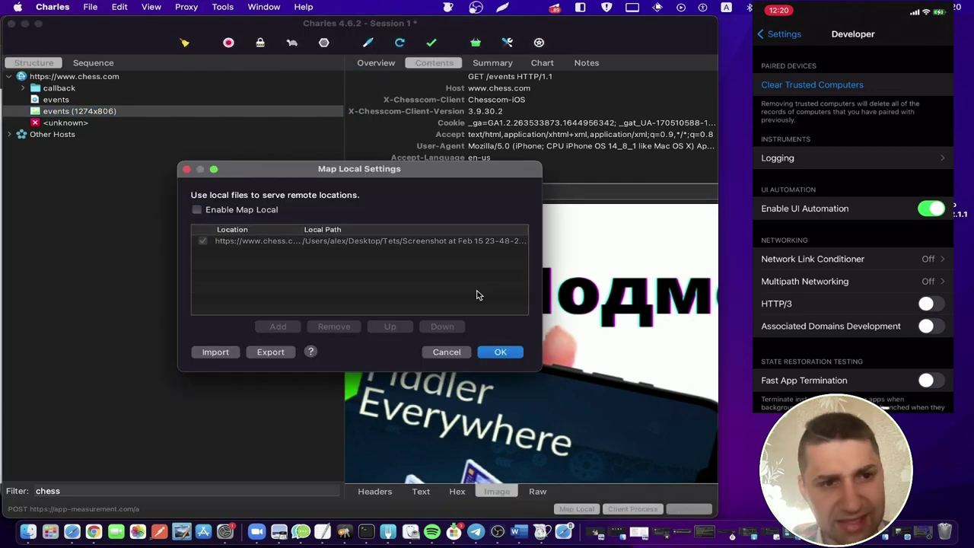
left_click(500, 352)
Enable the Block List with Drop connection as the blocking action
left_click(223, 7)
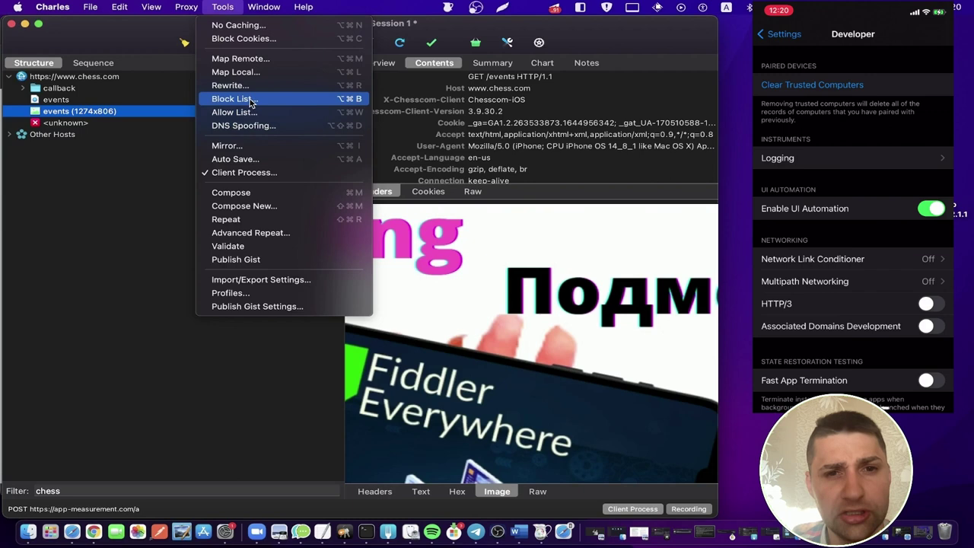
left_click(250, 100)
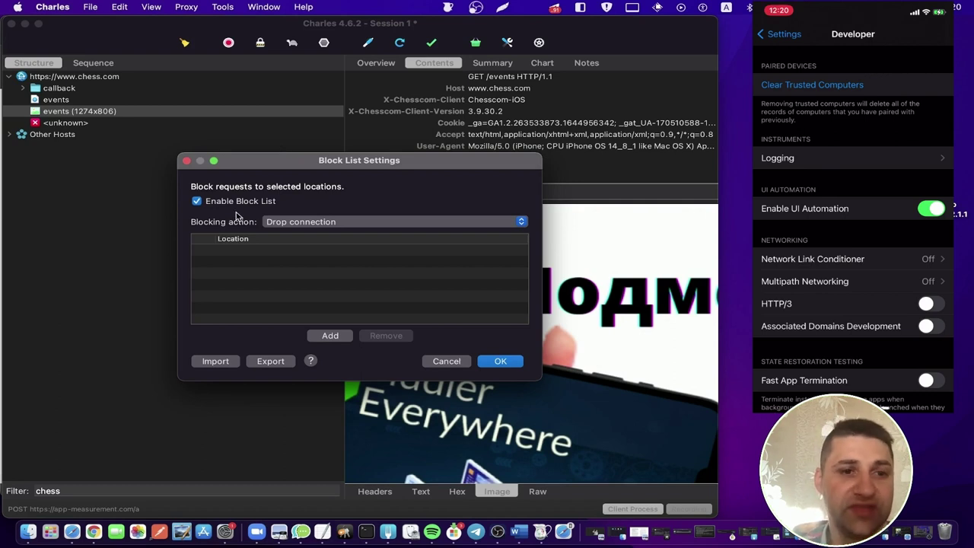
left_click(300, 222)
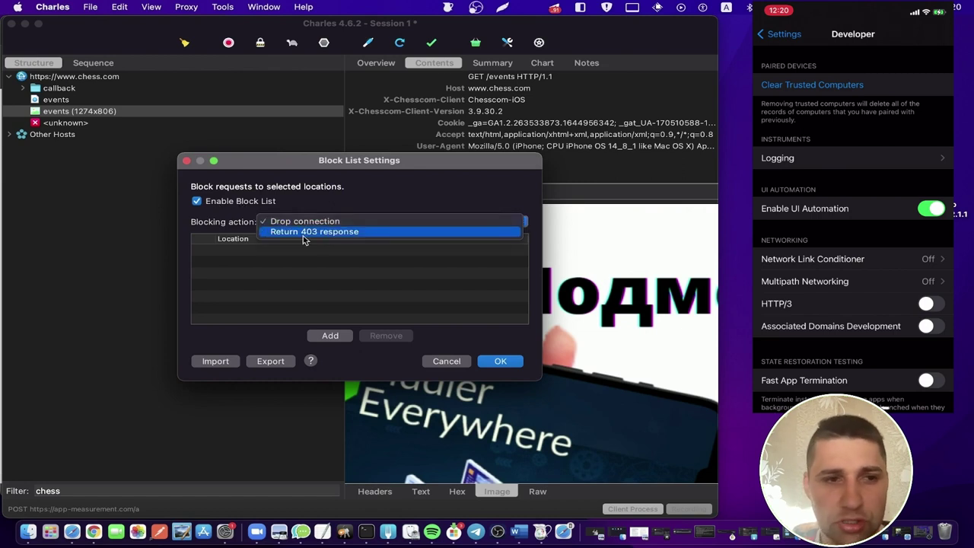
left_click(311, 226)
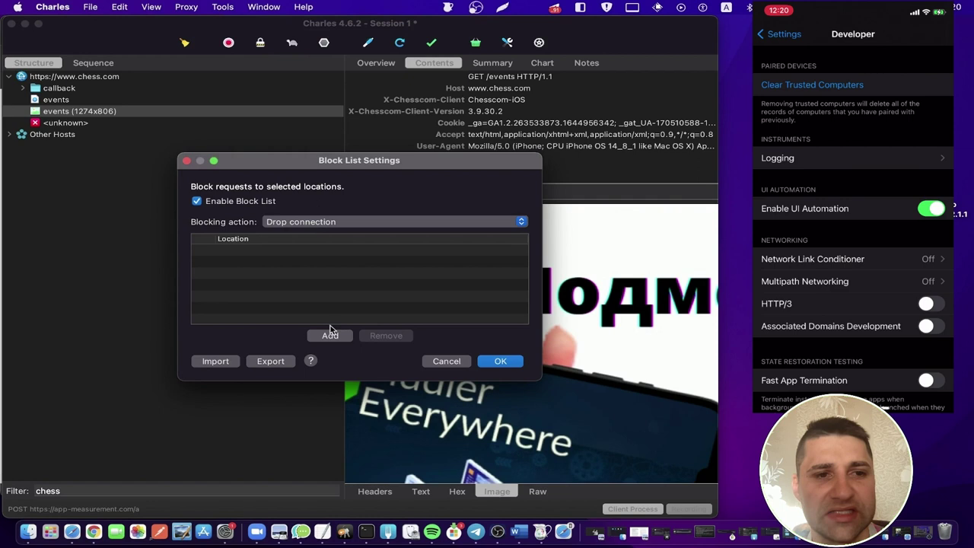
Add youtube.com as a blocked host location and save the Block List Settings
left_click(331, 335)
left_click(400, 236)
type("youtube.com")
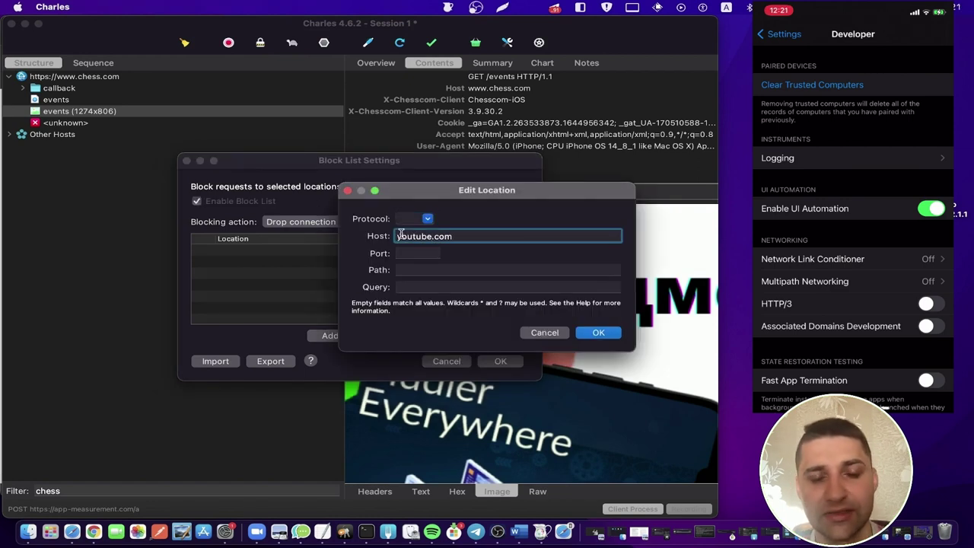
key("Tab")
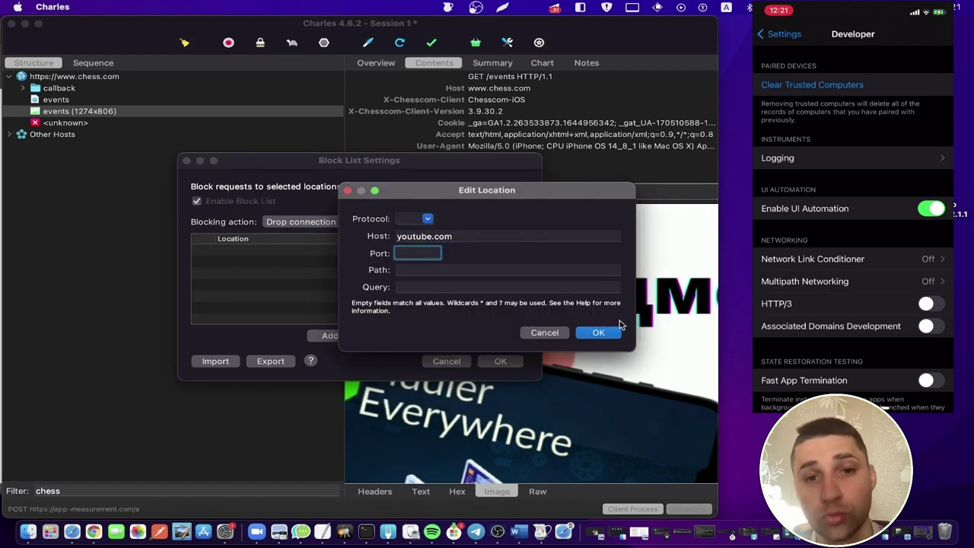
left_click(598, 332)
left_click(500, 360)
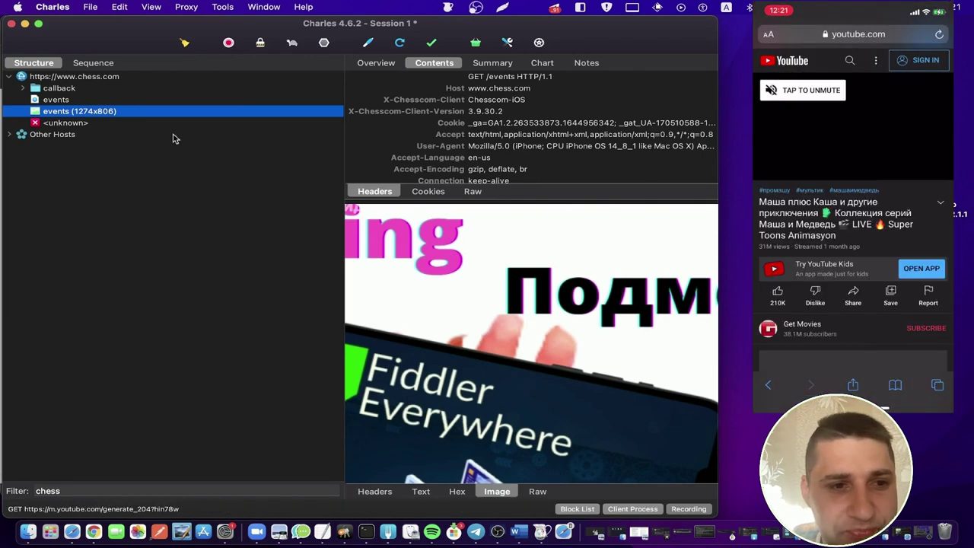
Reopen the Block List Settings and check the blocked youtube.com location
left_click(230, 7)
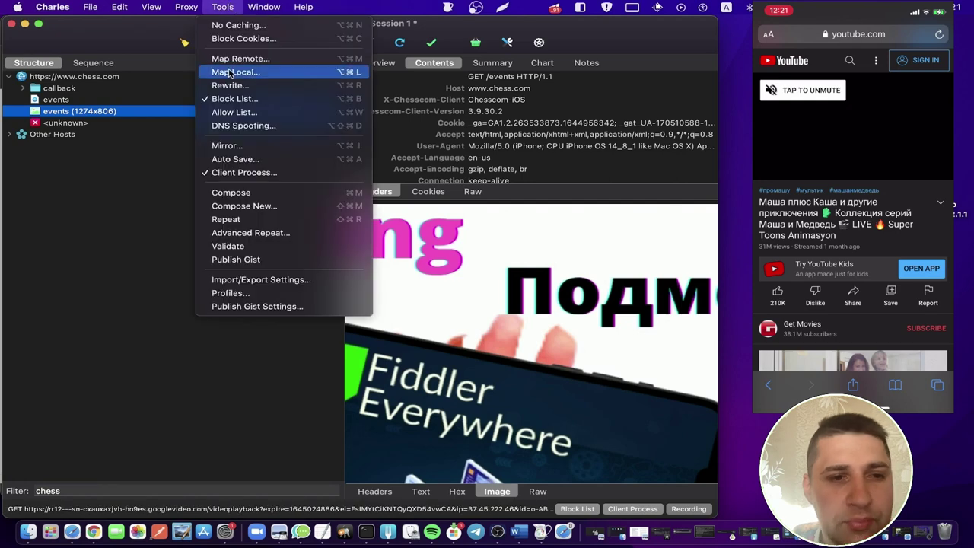
left_click(228, 99)
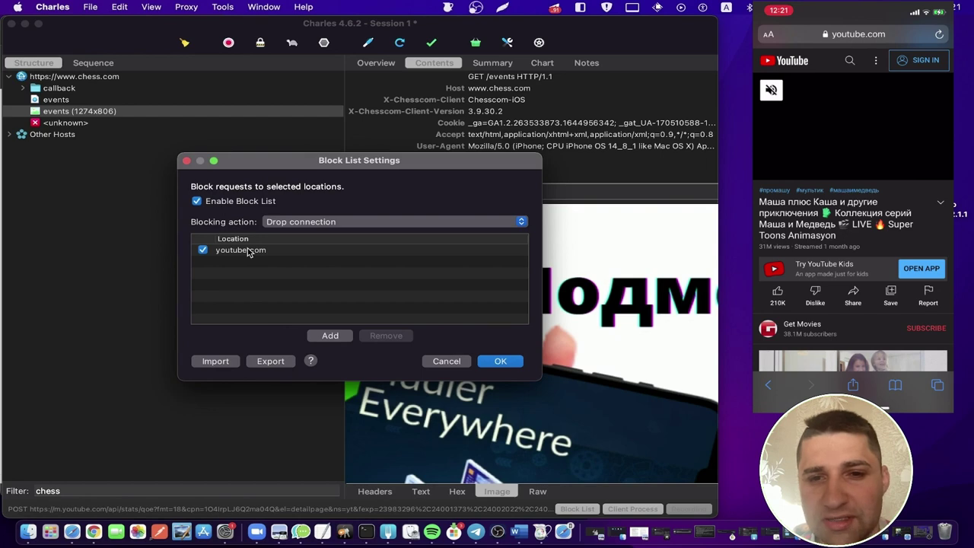
left_click(297, 254)
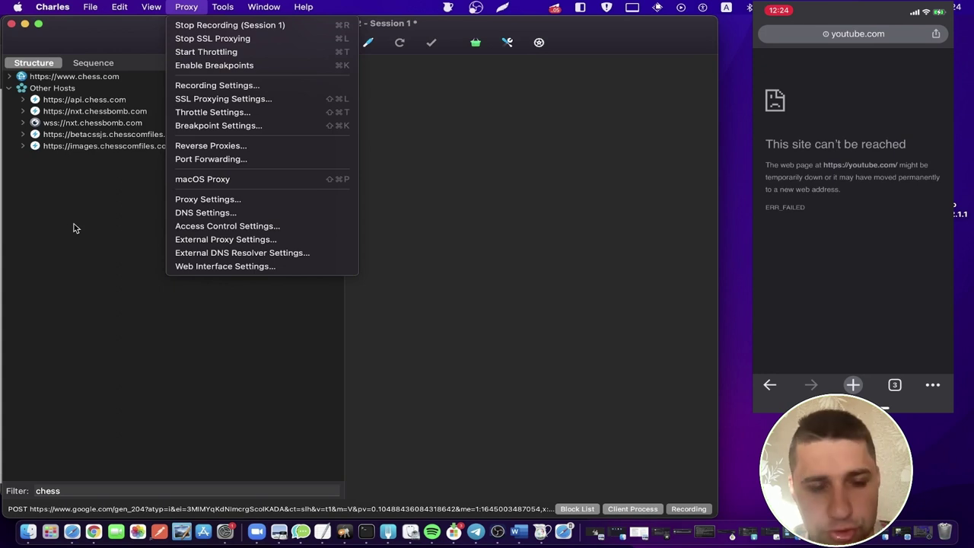
Disable the Block List in its settings and save the change
mouse_move(222, 7)
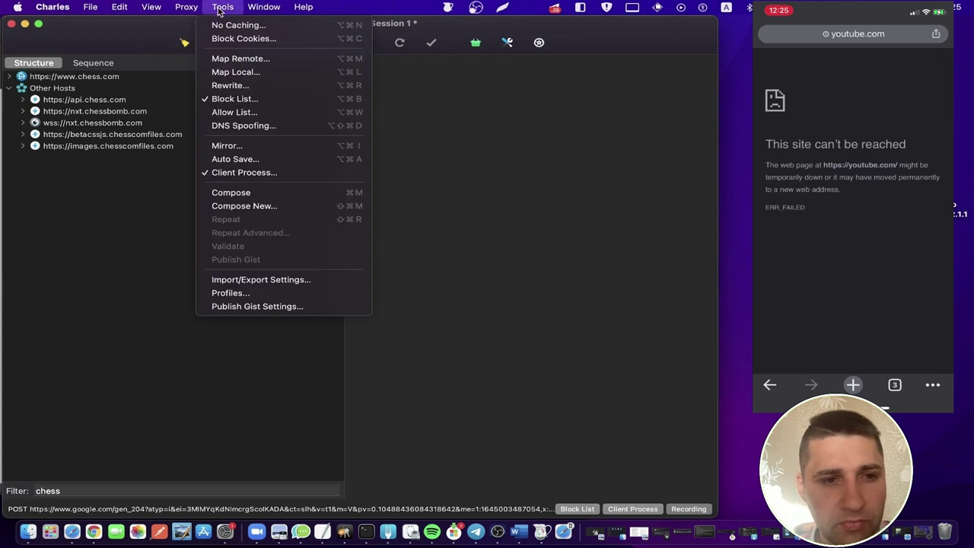
left_click(222, 99)
left_click(224, 201)
left_click(502, 361)
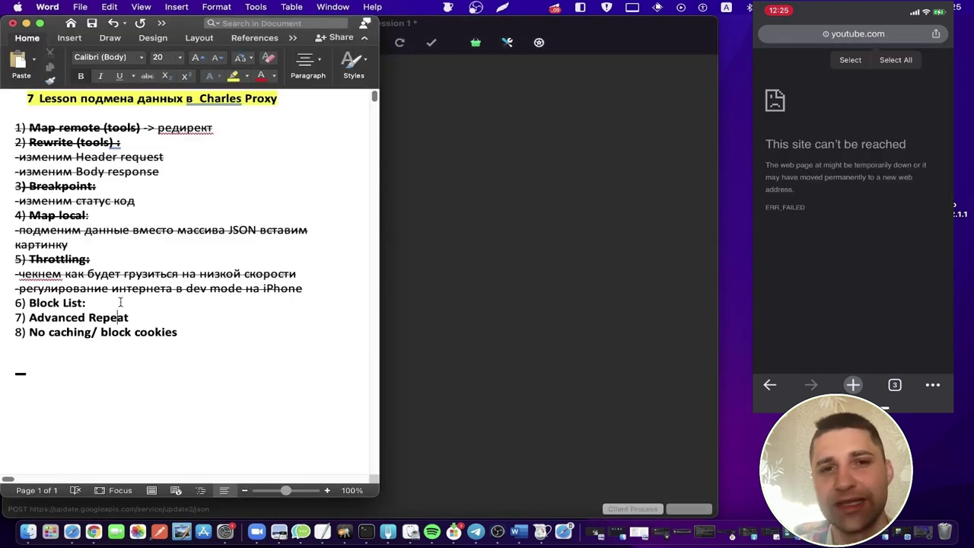
Strike through the Block List item in the Word lesson plan and minimize the document
left_click(2, 302)
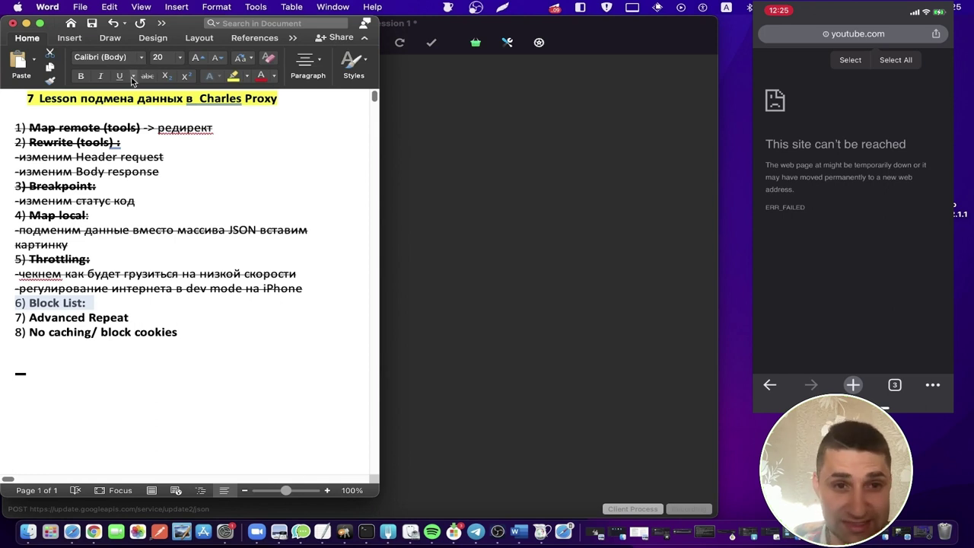
left_click(147, 76)
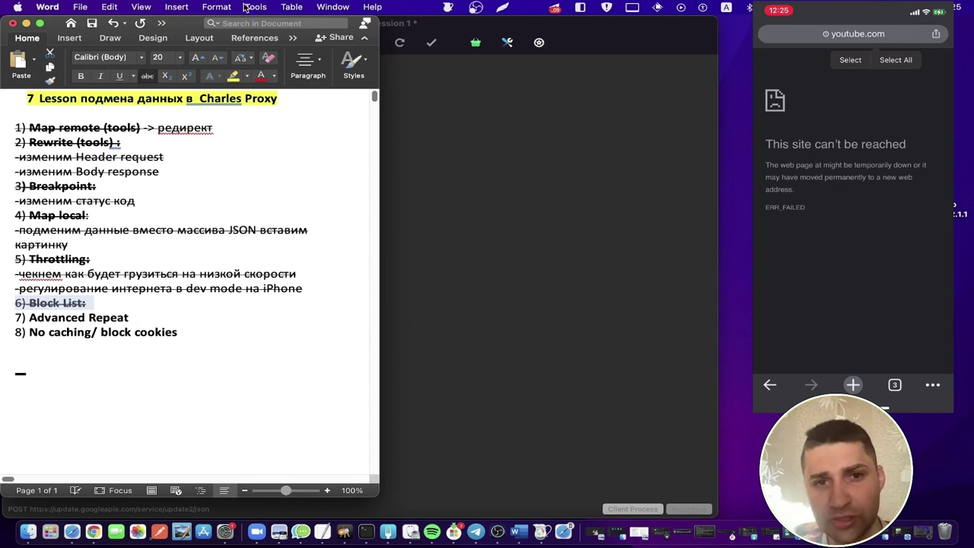
key("super+m")
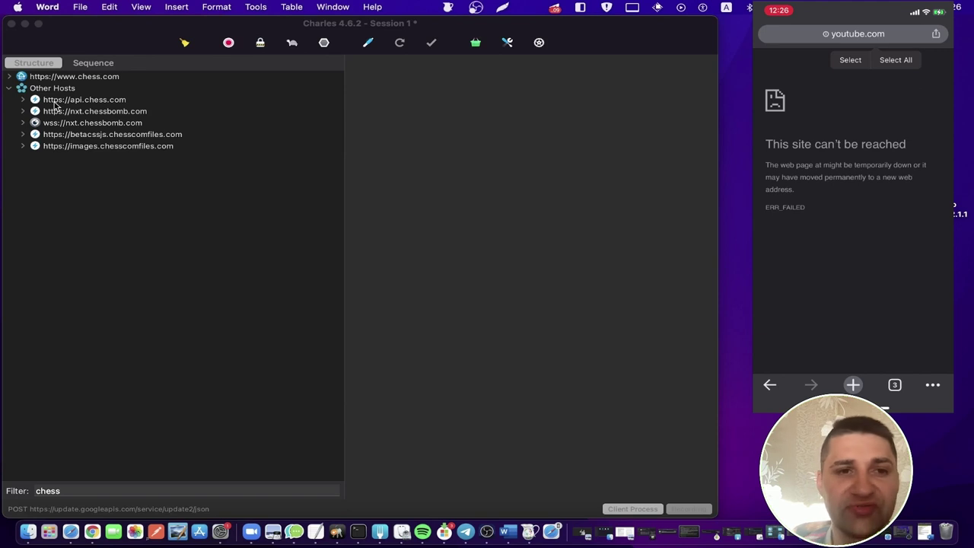
Return to Charles and show the recorded session's requests in Sequence view
left_click(97, 63)
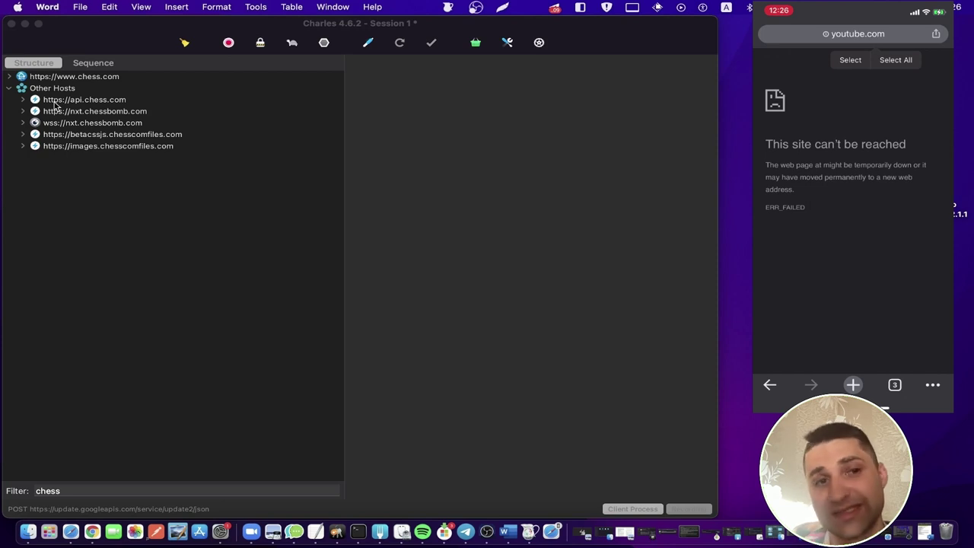
left_click(105, 64)
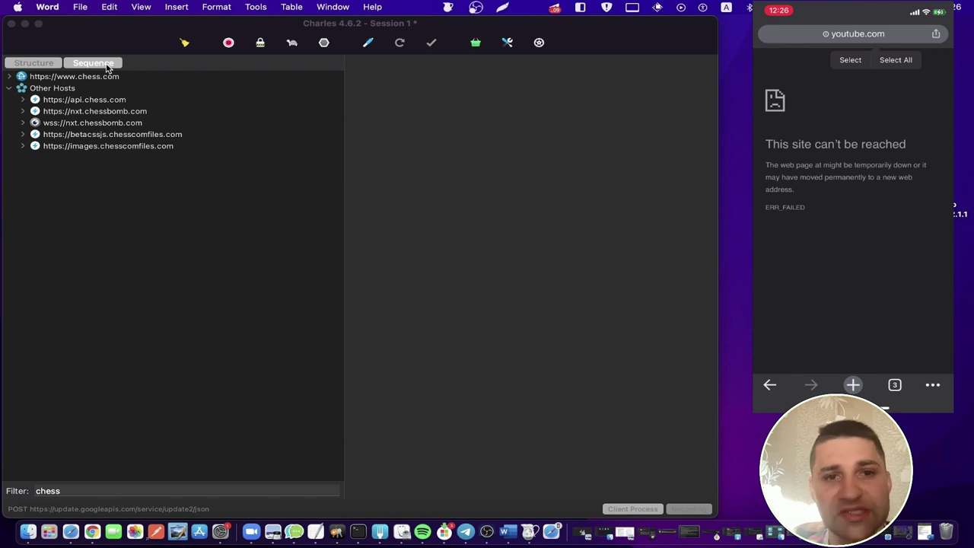
left_click(106, 67)
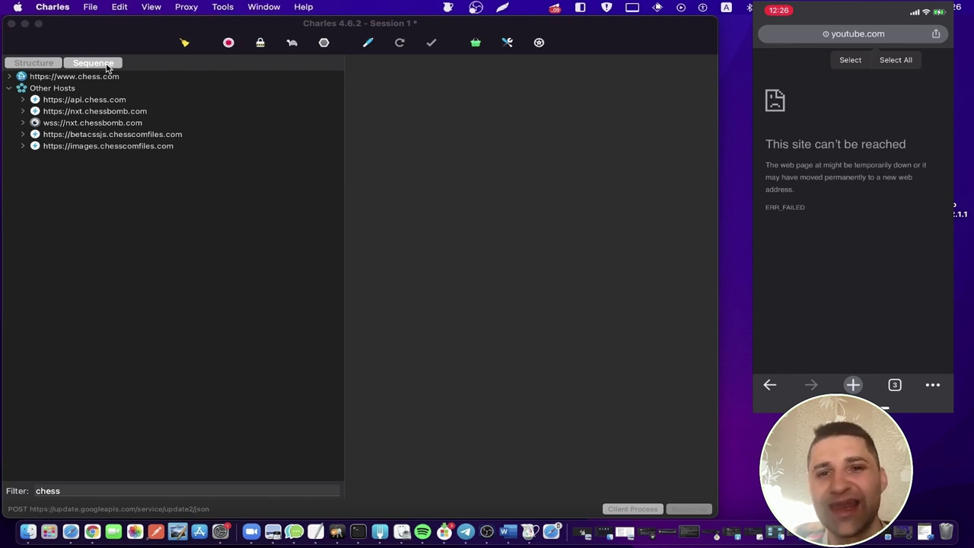
left_click_drag(107, 67, 55, 106)
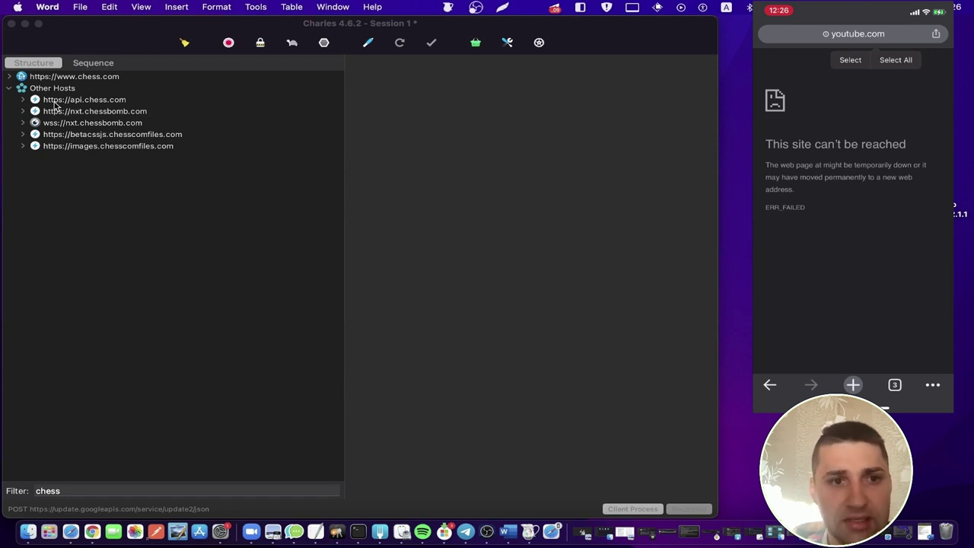
left_click(107, 67)
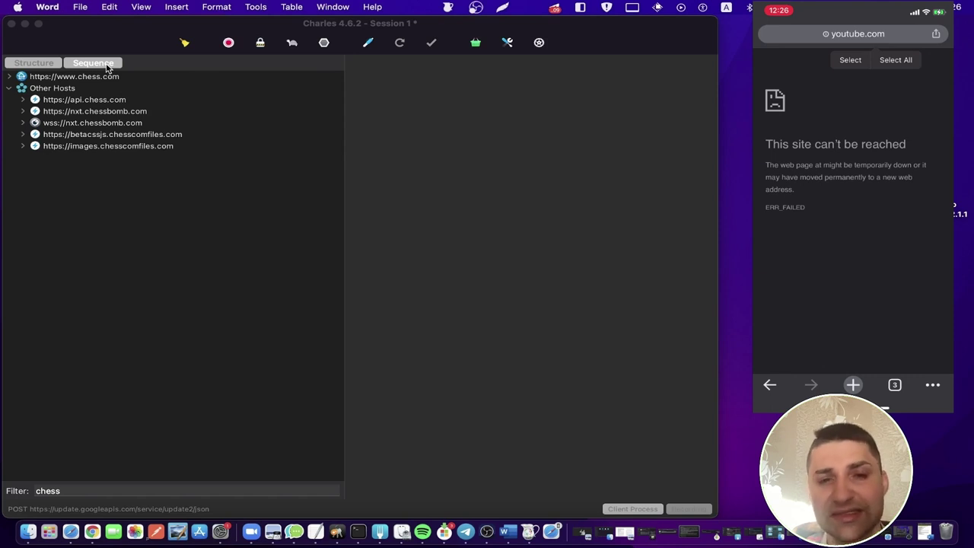
left_click(107, 67)
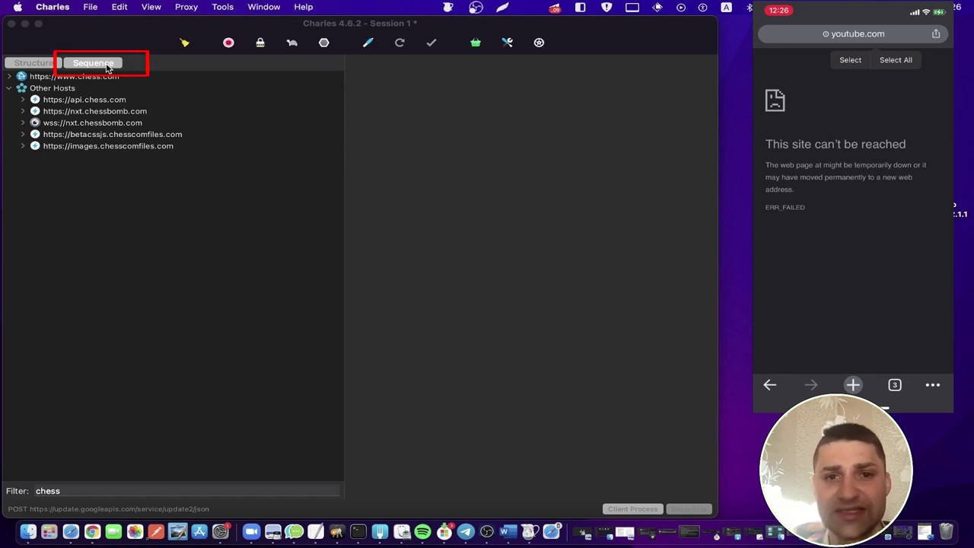
left_click(106, 67)
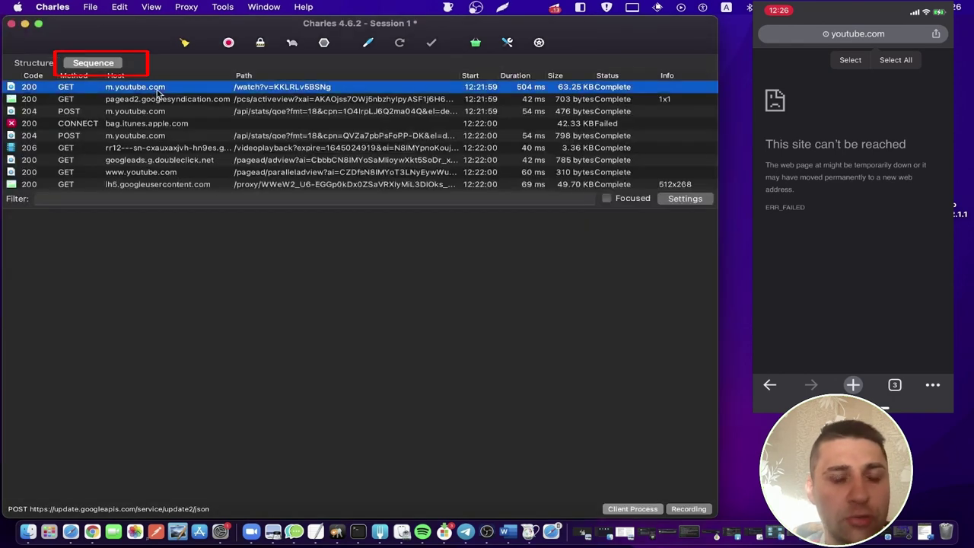
Run Advanced Repeat on the first m.youtube.com GET request with 10 iterations, concurrency 1 and a ranged repeat delay of 2000 to 0 ms
right_click(108, 95)
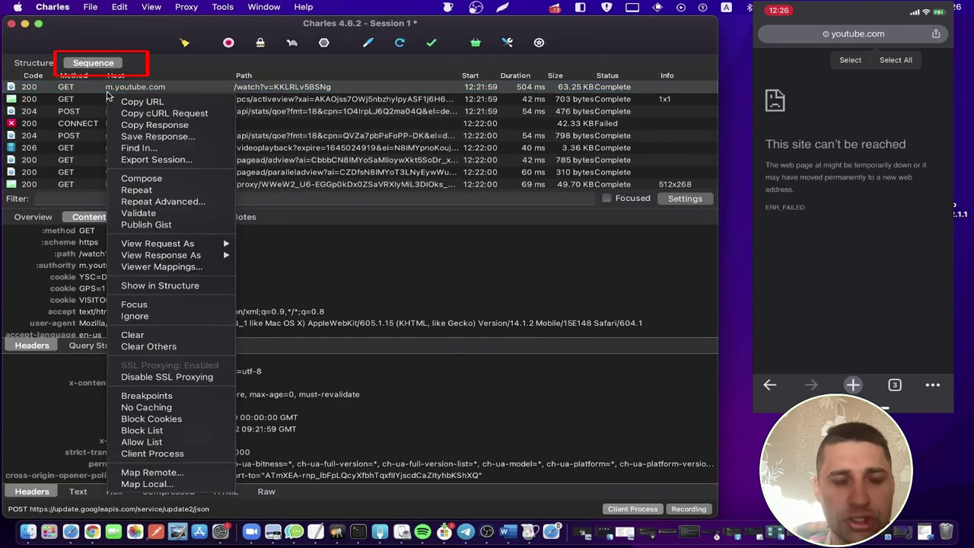
left_click(197, 201)
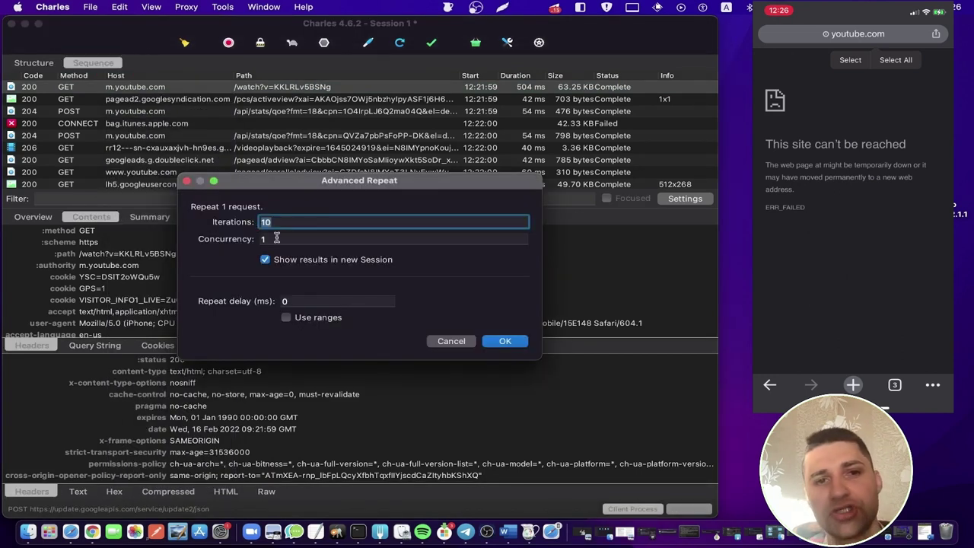
left_click(277, 238)
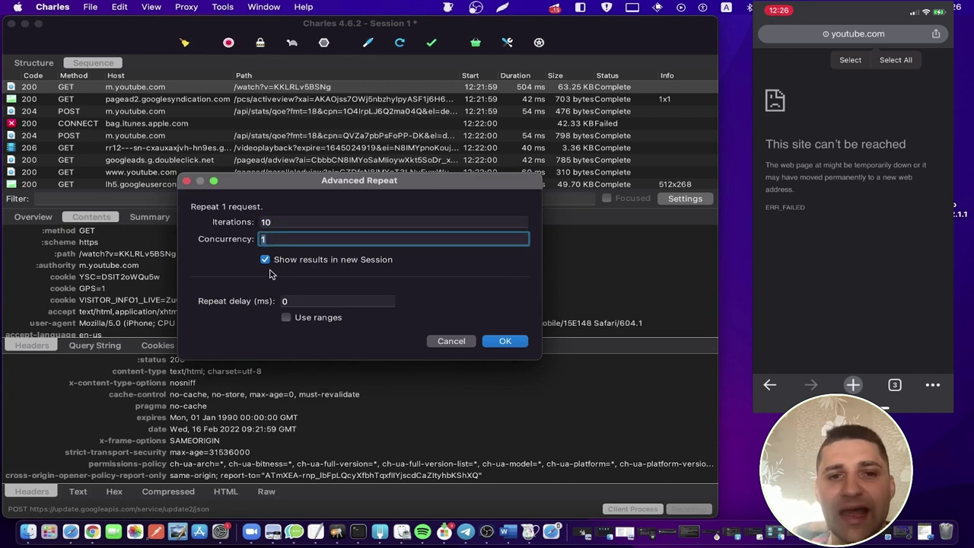
key("Tab")
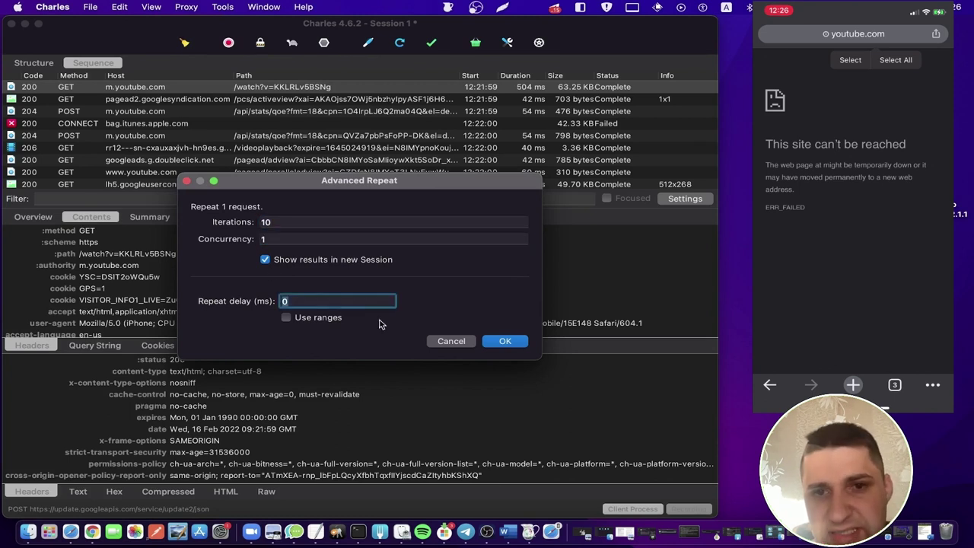
type("2")
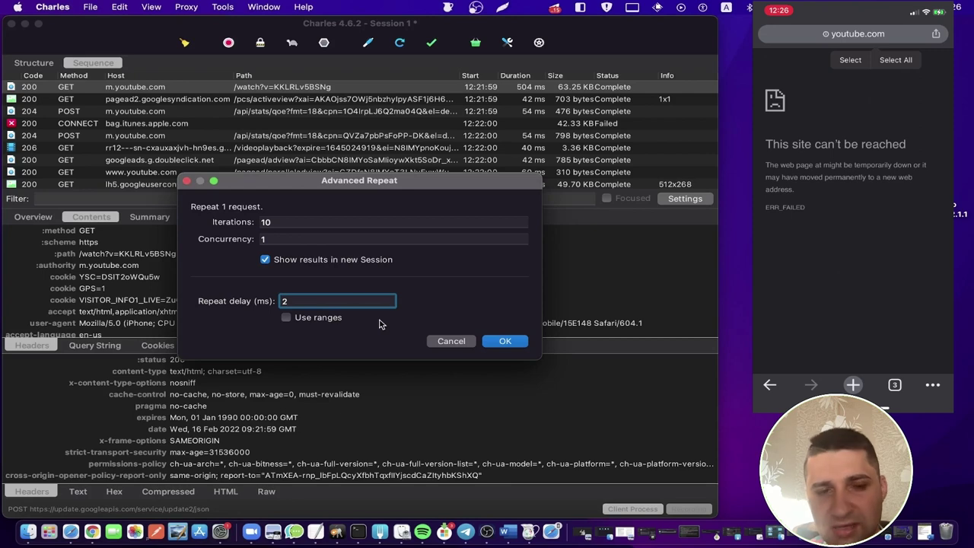
type("000")
left_click(356, 316)
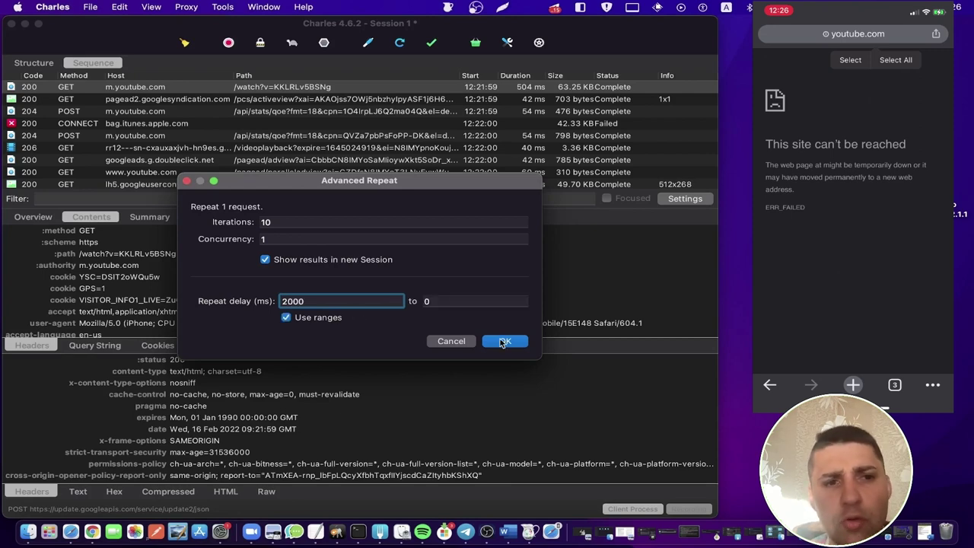
left_click(504, 341)
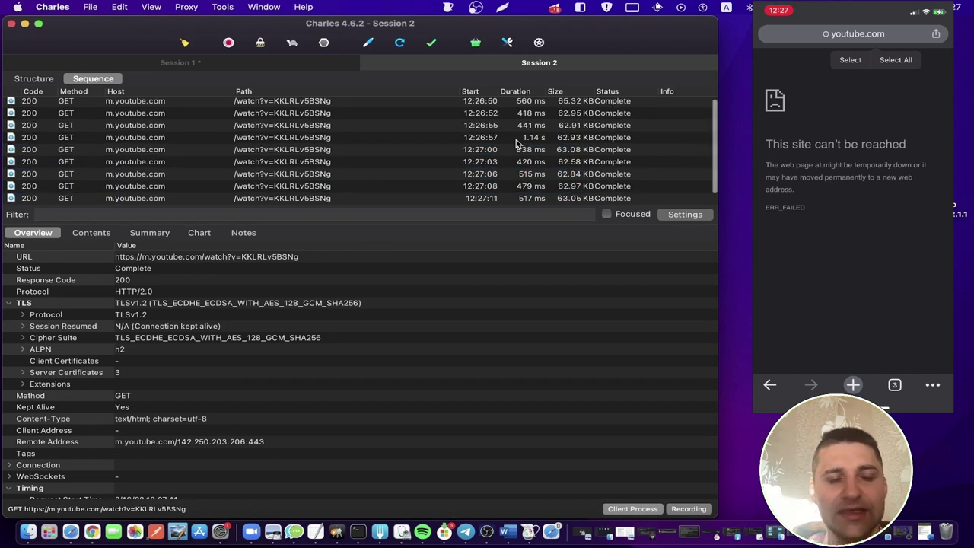
Switch to Word and strike through the Advanced Repeat item in the lesson plan
key("super+Tab")
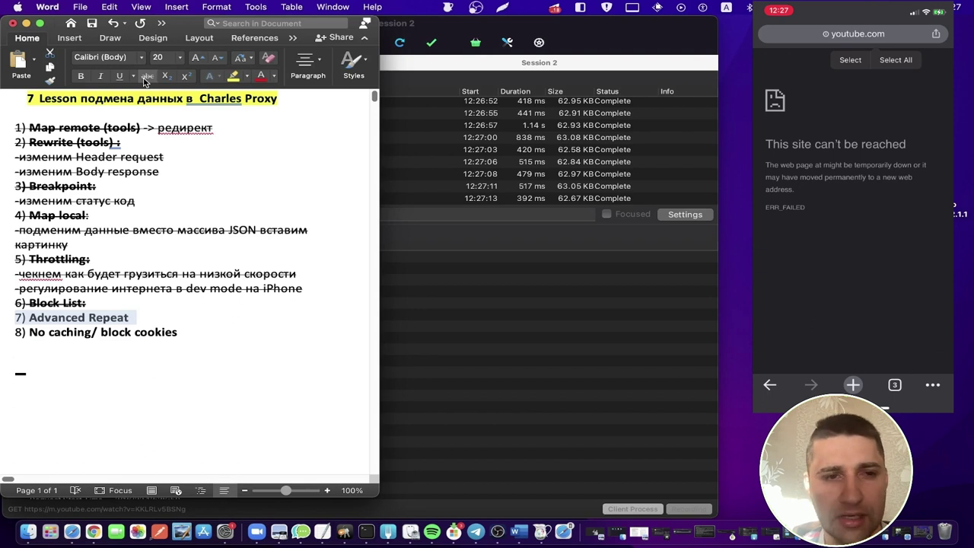
left_click(144, 78)
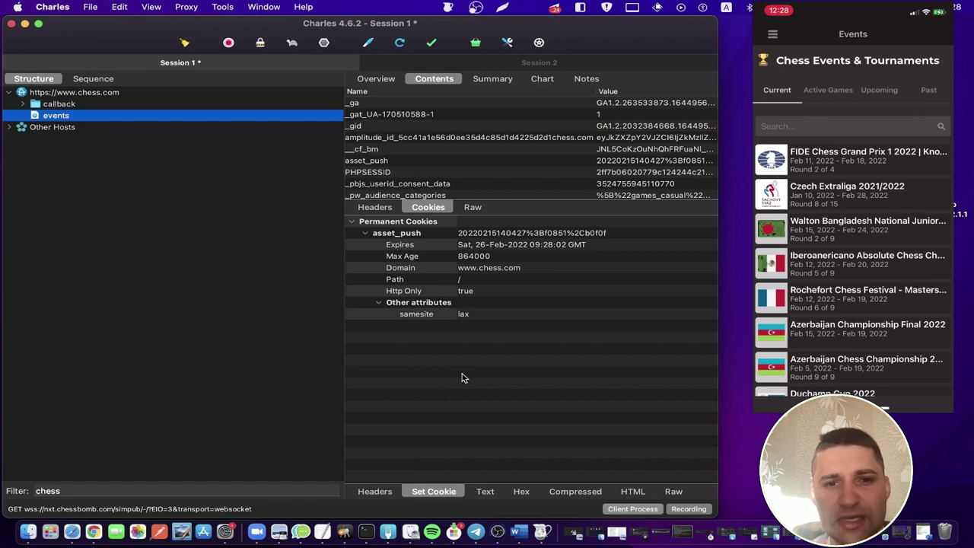
Examine the request headers and cookies of the chess.com events request in Charles
left_click(386, 210)
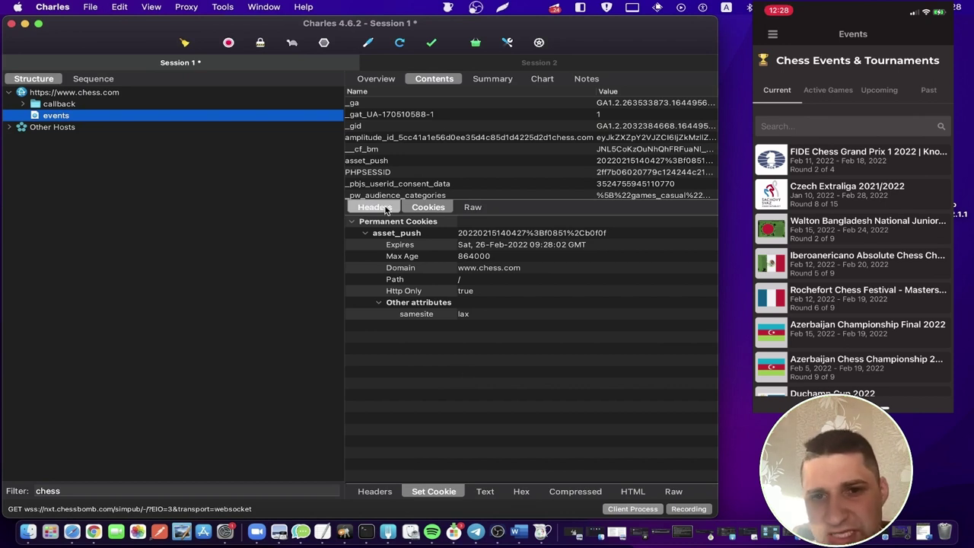
left_click(430, 208)
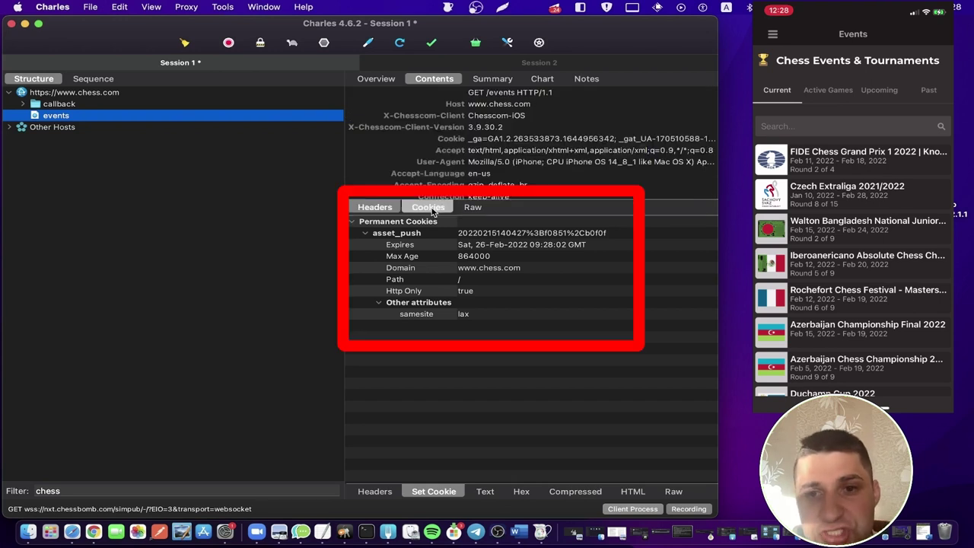
Enable No Caching and Block Cookies, and check the Tags entry in the new chess.com events request's overview
left_click(508, 43)
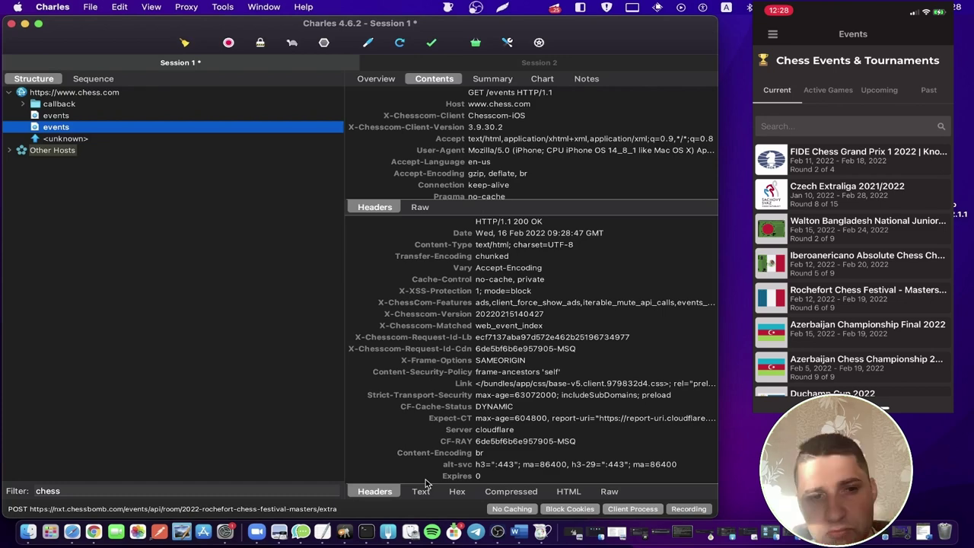
left_click(375, 78)
left_click(546, 302)
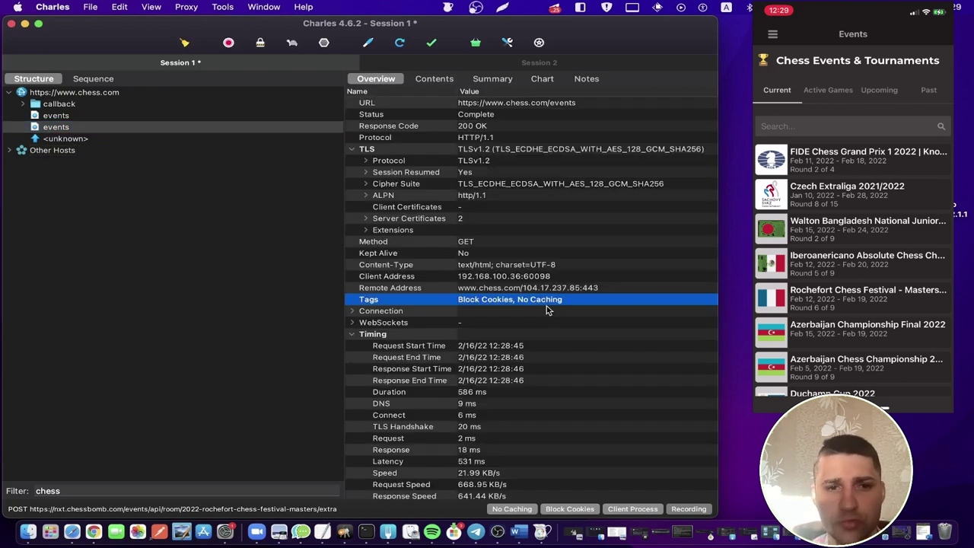